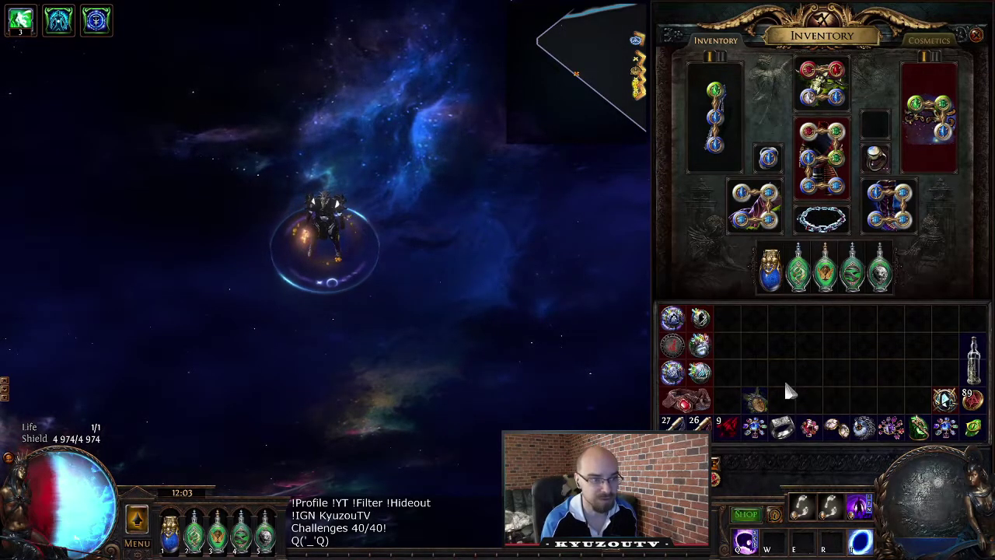
Read the Phoenix Scarab Citrine Amulet's mods, then bring up the Notepad plan listing '+1 int'
mouse_move(756, 400)
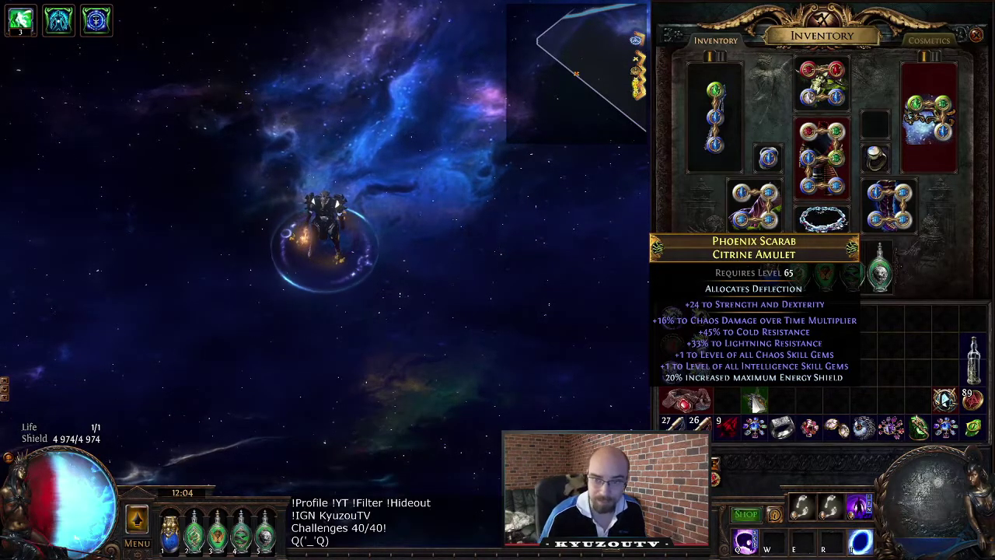
key(alt+Tab)
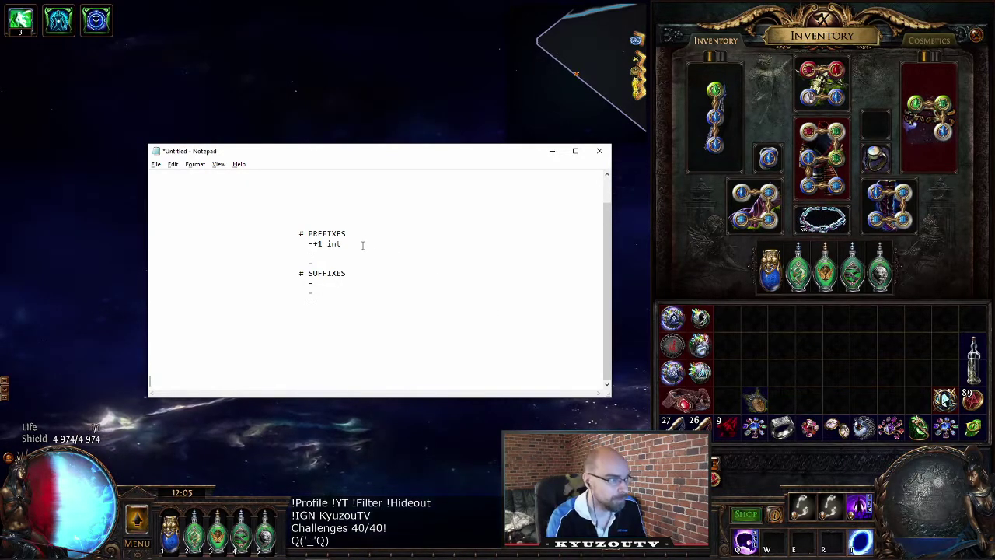
Highlight the '+1 int' prefix entry in the Notepad crafting plan
drag(365, 243, 313, 243)
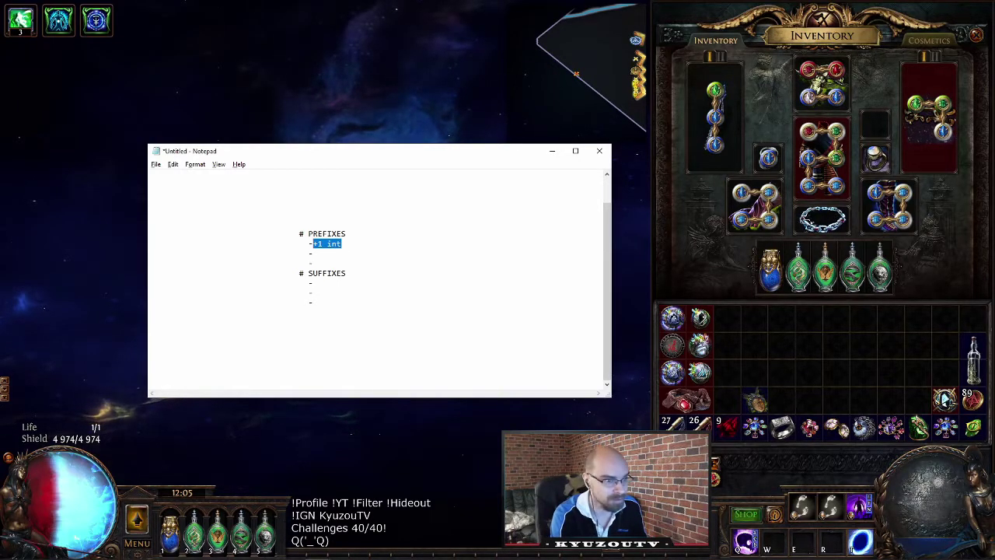
Check the tiers of Hunter's +1 to Level of all Intelligence Skill Gems mod on PoEDB
key(alt+Tab)
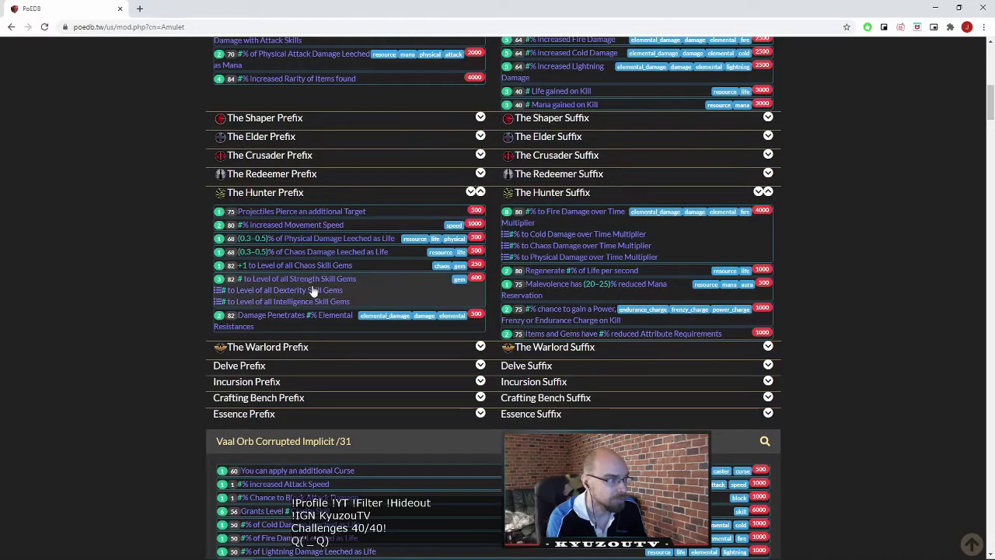
click(354, 278)
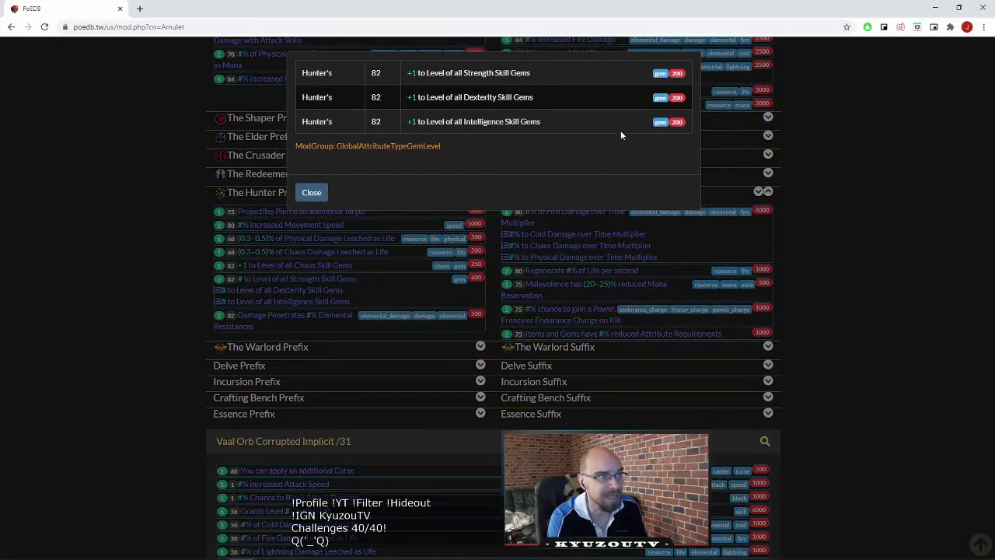
key(alt+Tab)
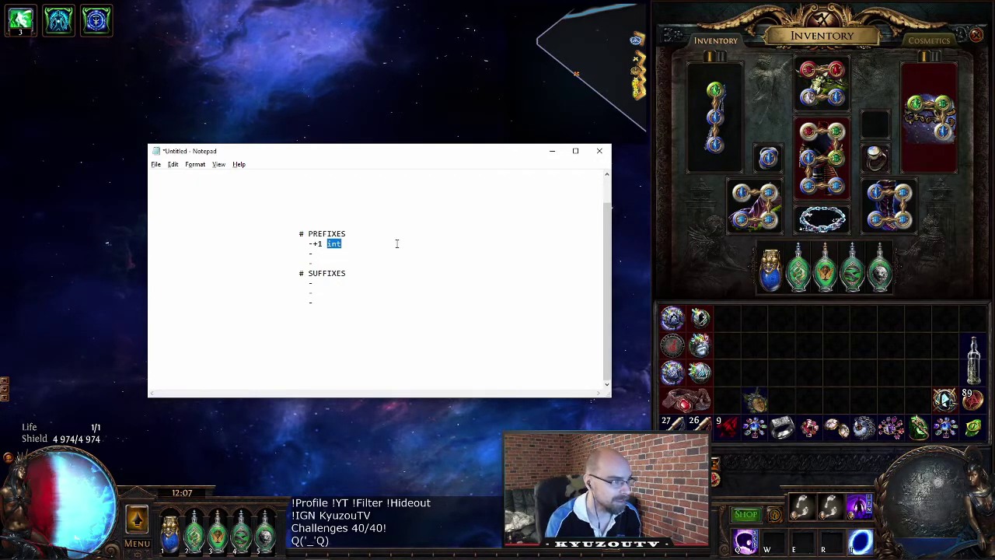
Write 'bench mana' on the empty second prefix line of the Notepad plan
drag(396, 243, 319, 243)
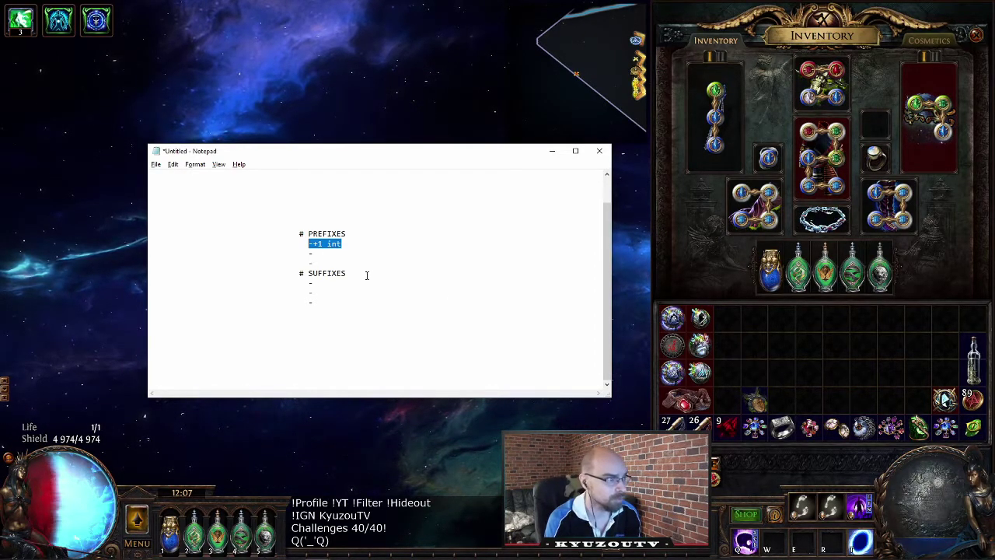
drag(367, 274, 308, 275)
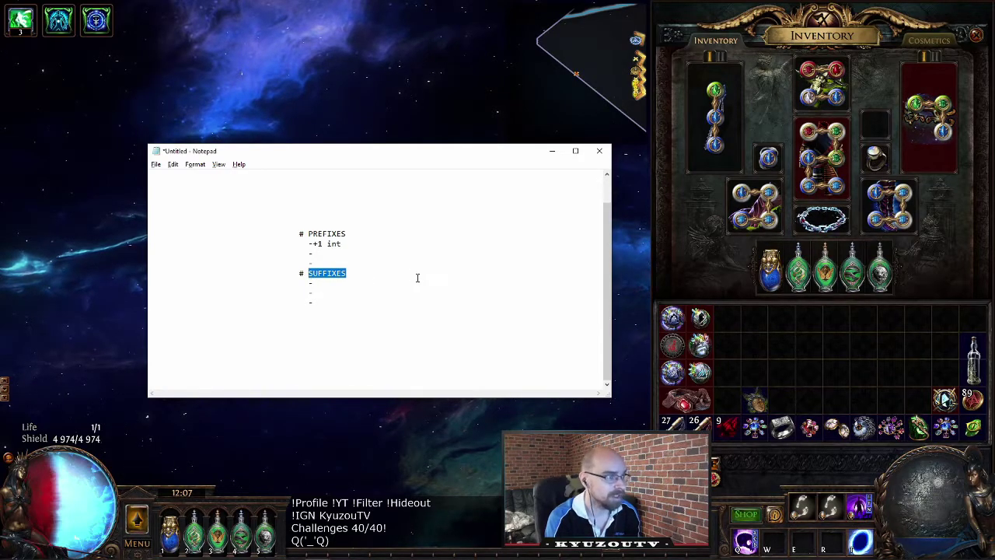
click(370, 263)
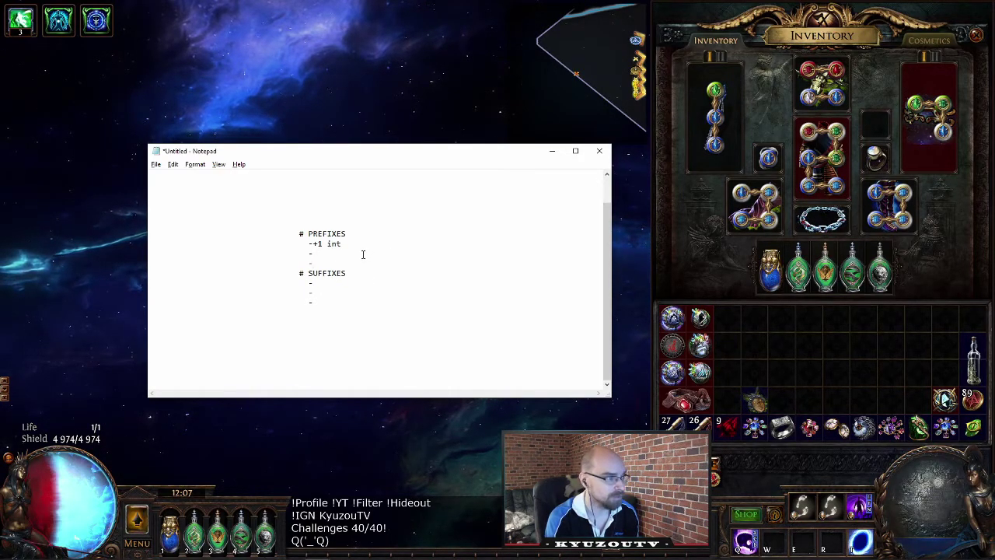
click(365, 252)
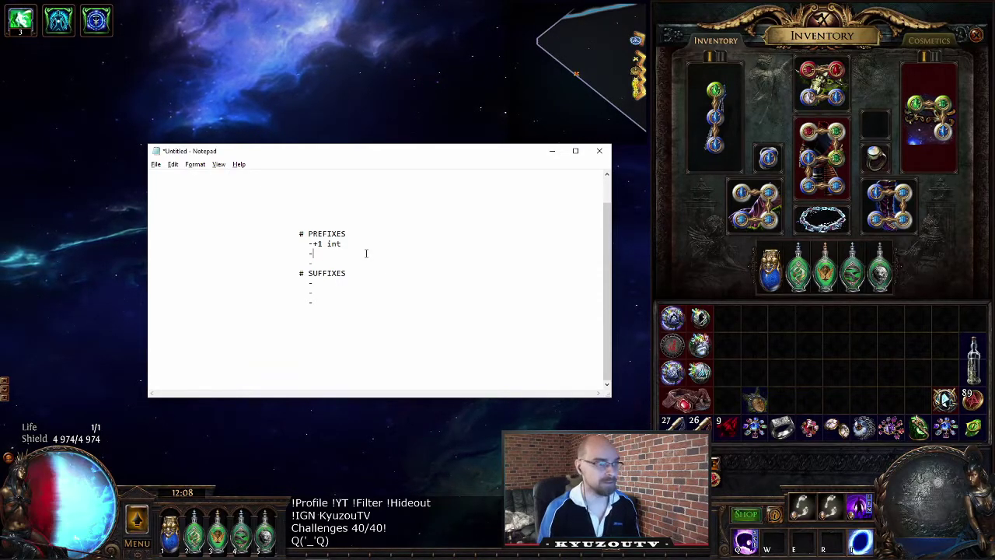
text(bench)
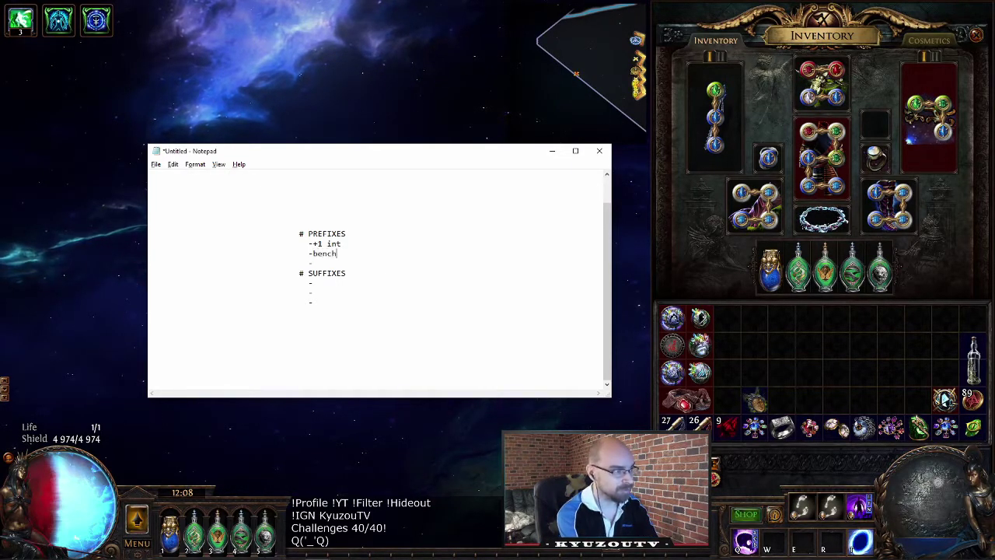
text( ma)
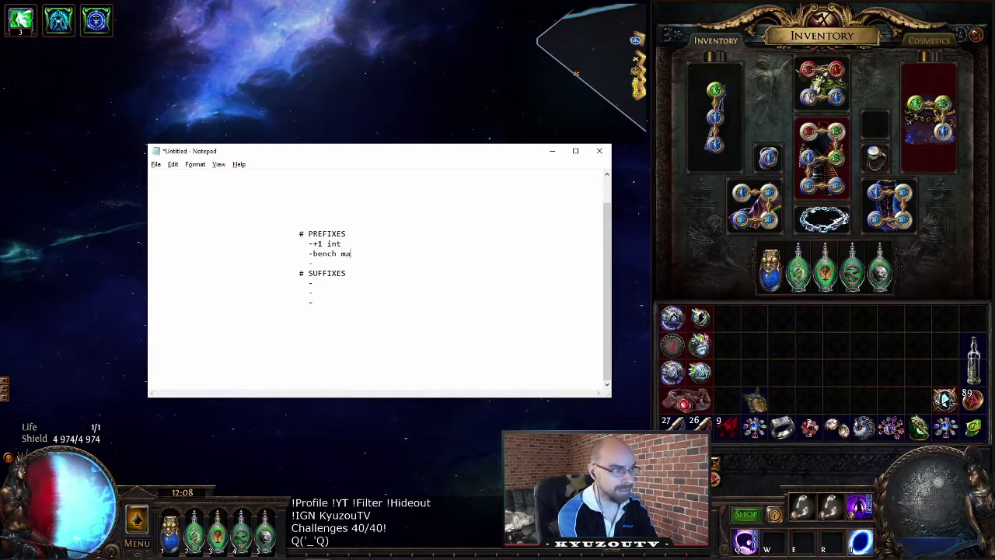
text(na)
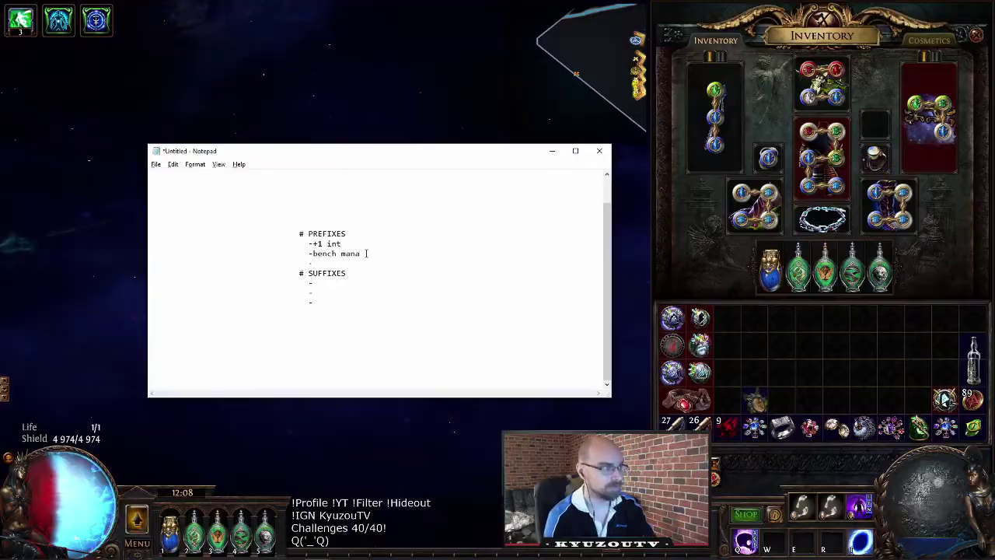
key(alt+Tab)
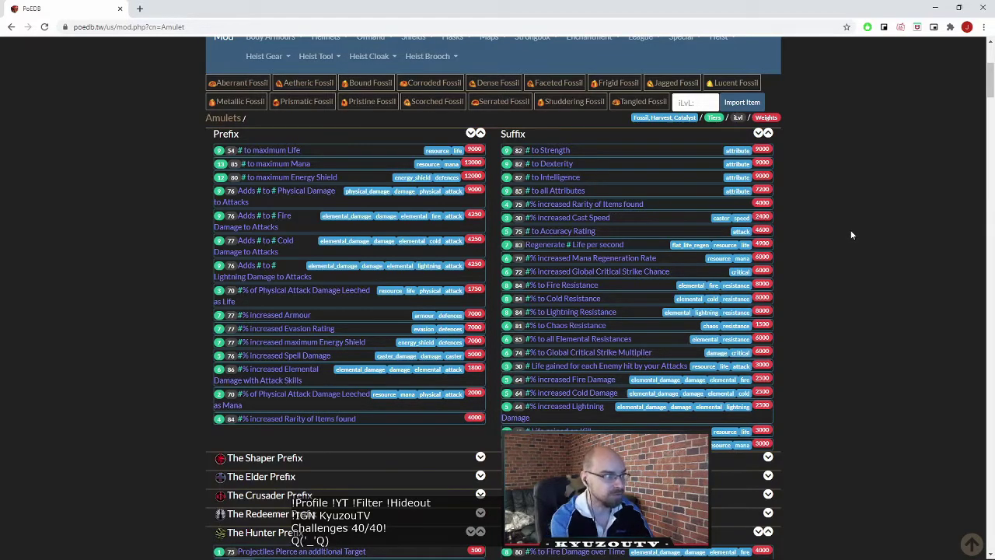
Search PoEDB's amulet mods for 'cold', 'attack' and 'phys', then minimize Chrome
key(ctrl+f)
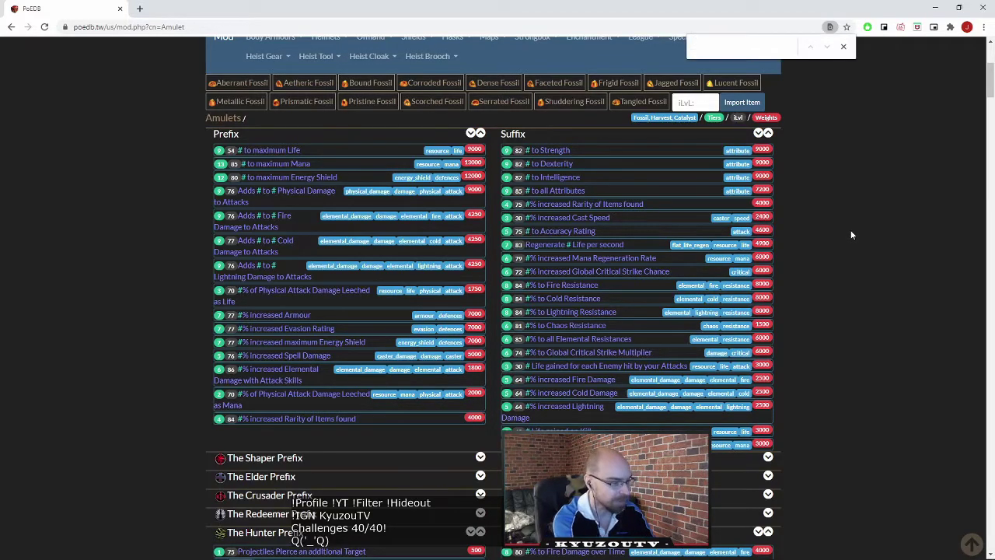
text(cold)
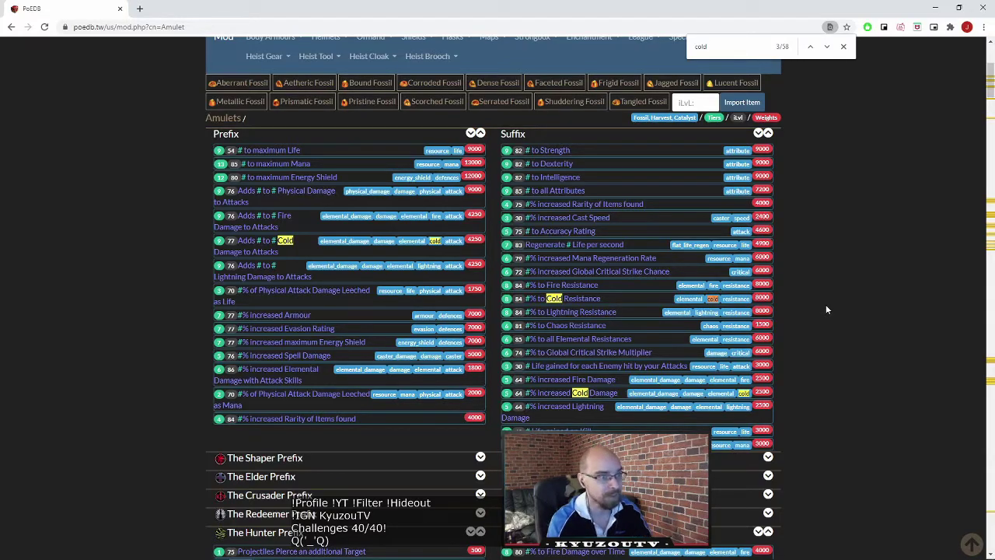
text(attack)
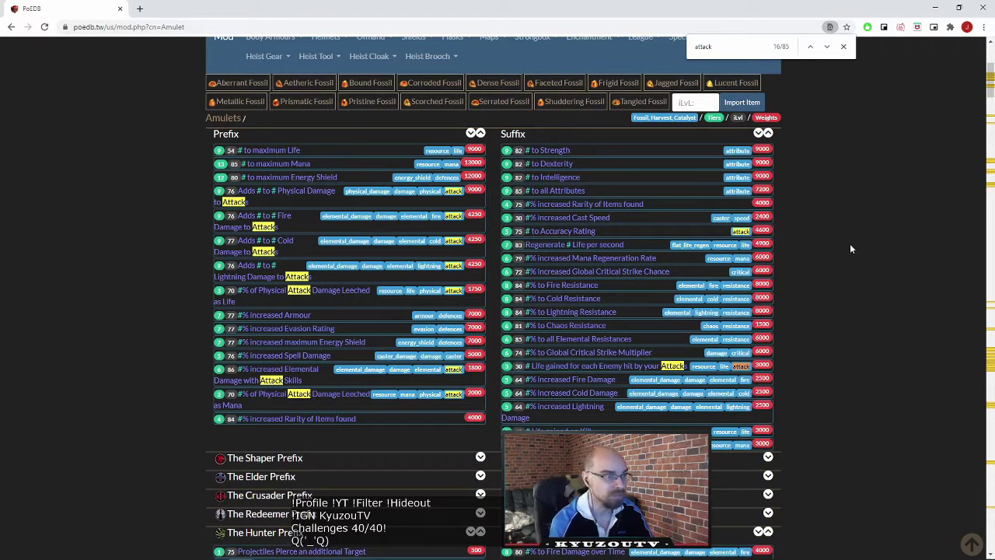
text(phys)
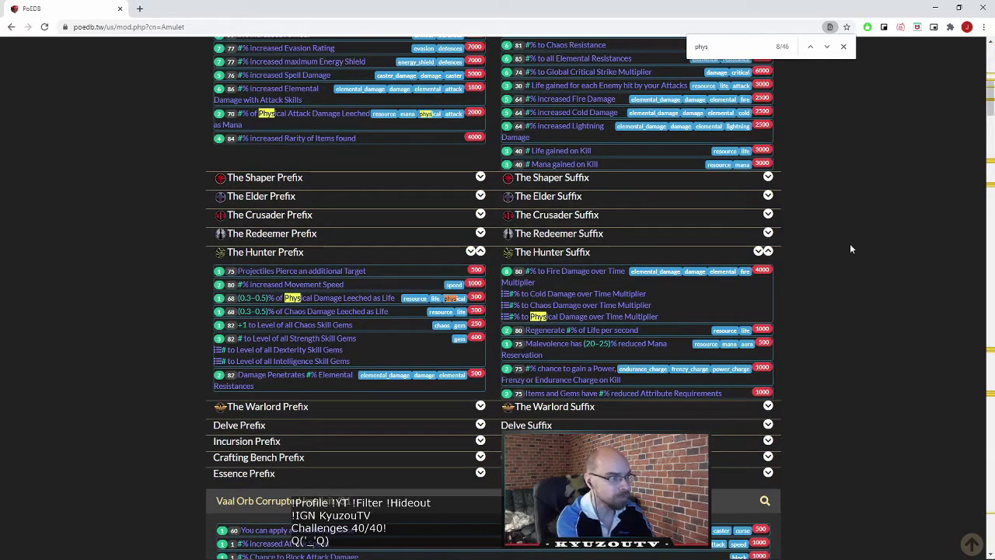
scroll(821, 314, up, 3)
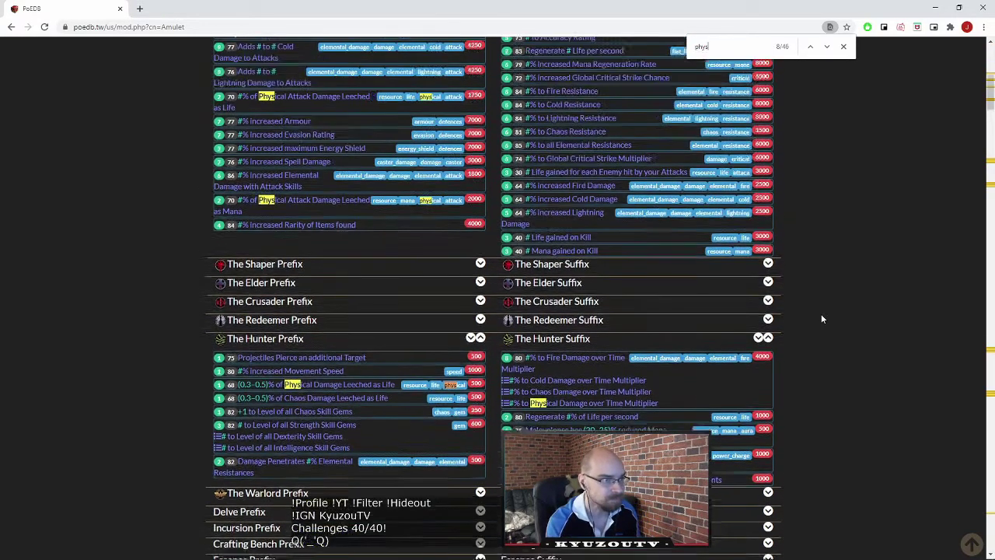
scroll(821, 313, up, 1)
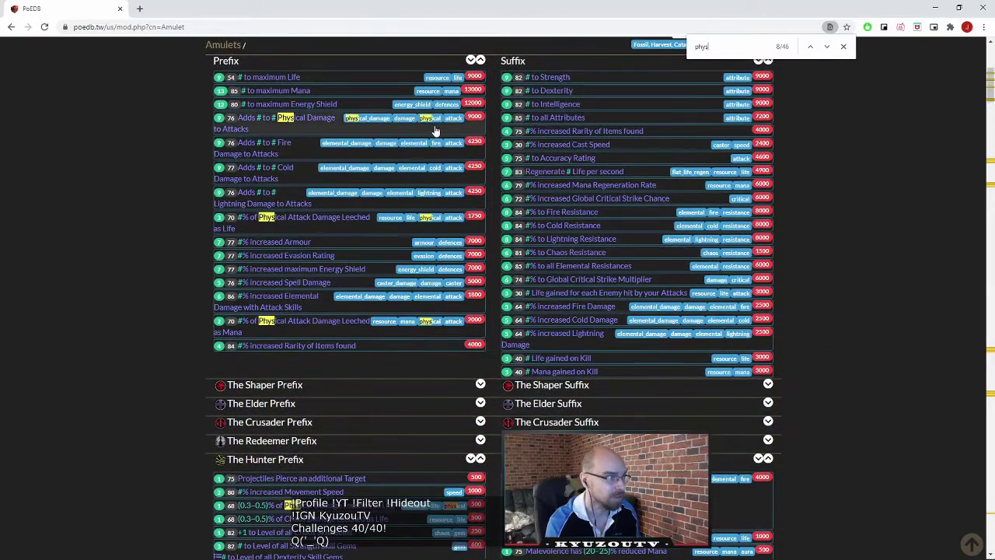
scroll(420, 316, down, 1)
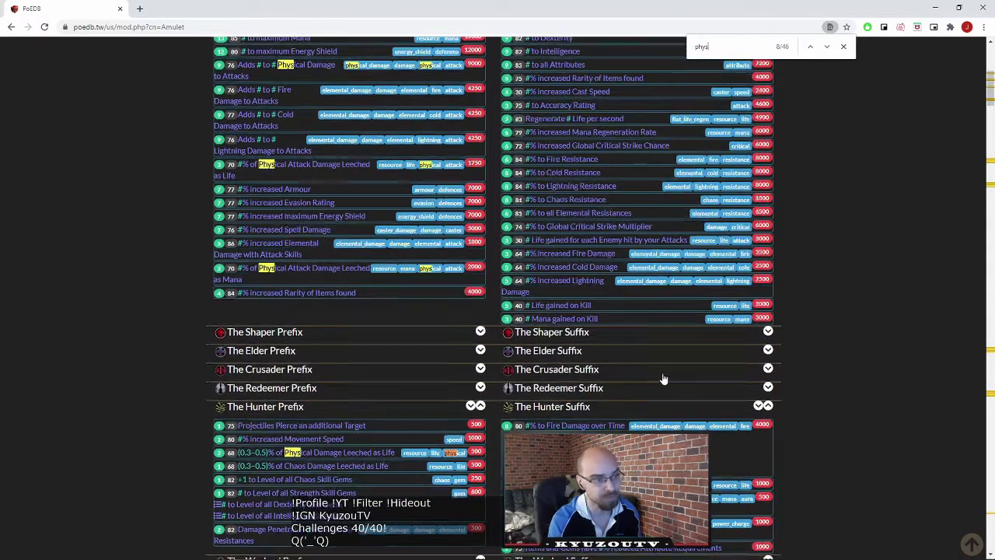
scroll(660, 378, down, 2)
scroll(810, 350, up, 1)
scroll(810, 350, up, 1)
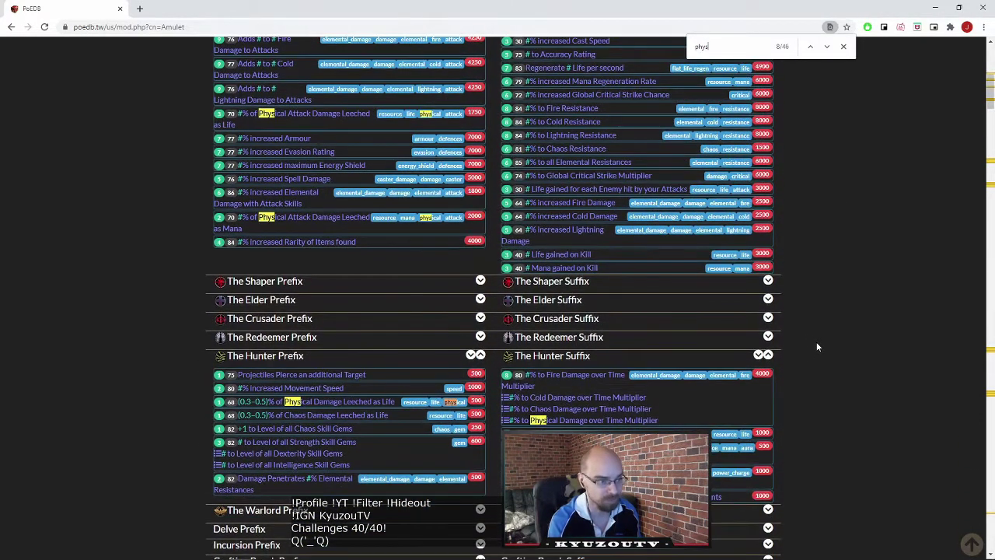
click(934, 9)
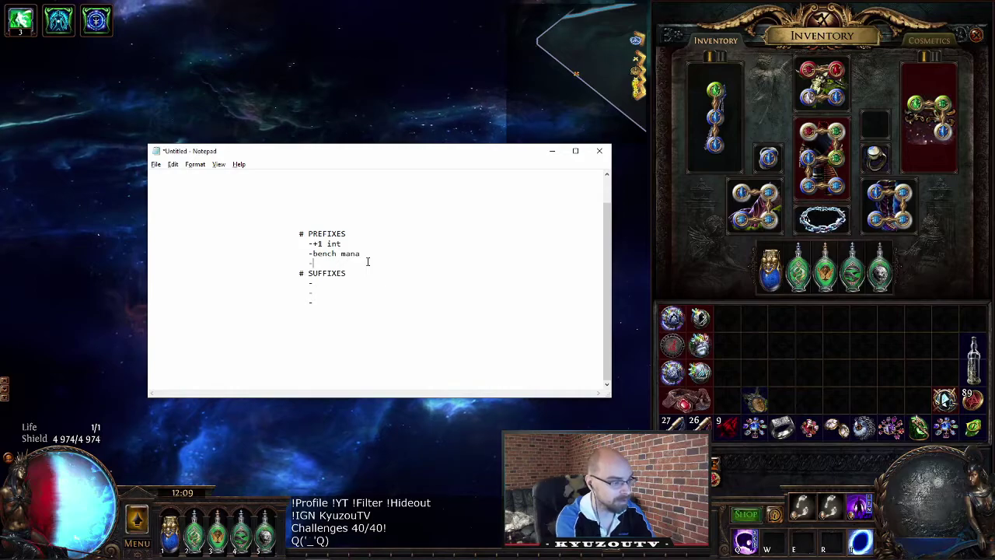
Enter 'aug phys' as the third prefix and highlight the three planned prefix lines
text(aug phys)
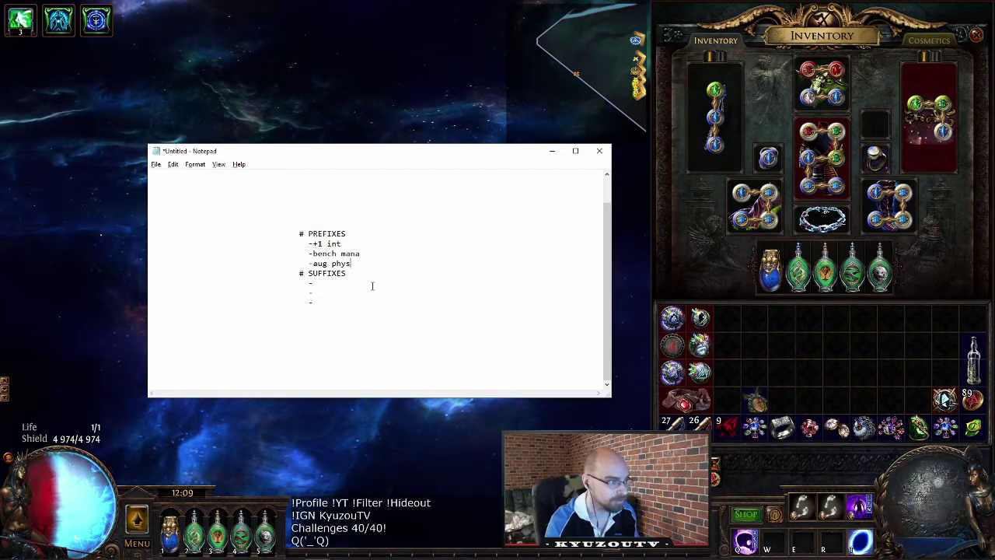
key(Down)
key(Down)
key(shift+Left)
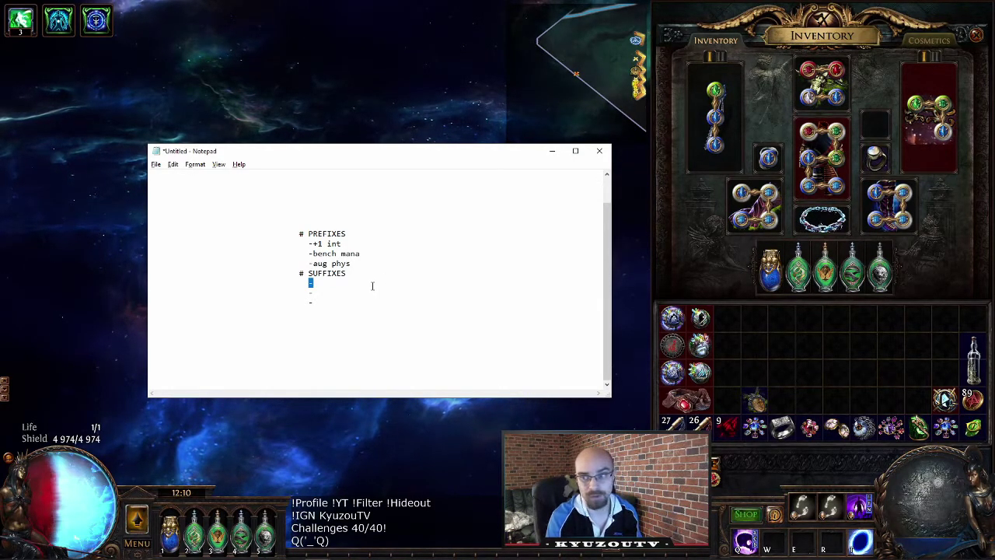
drag(364, 265, 312, 264)
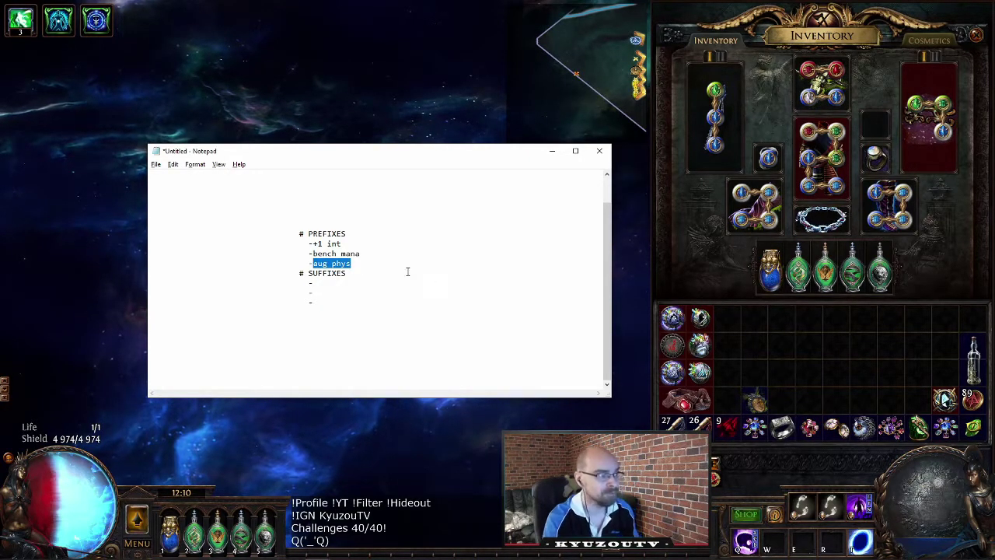
drag(393, 268, 157, 244)
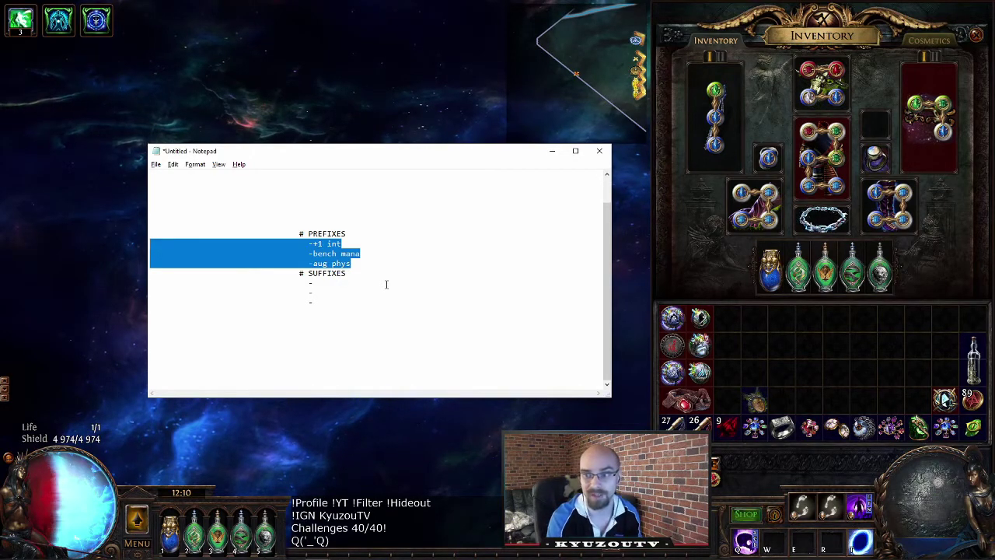
Search PoEDB's amulet mods for 'chaos' and view a Hunter suffix's tier list
key(alt+Tab)
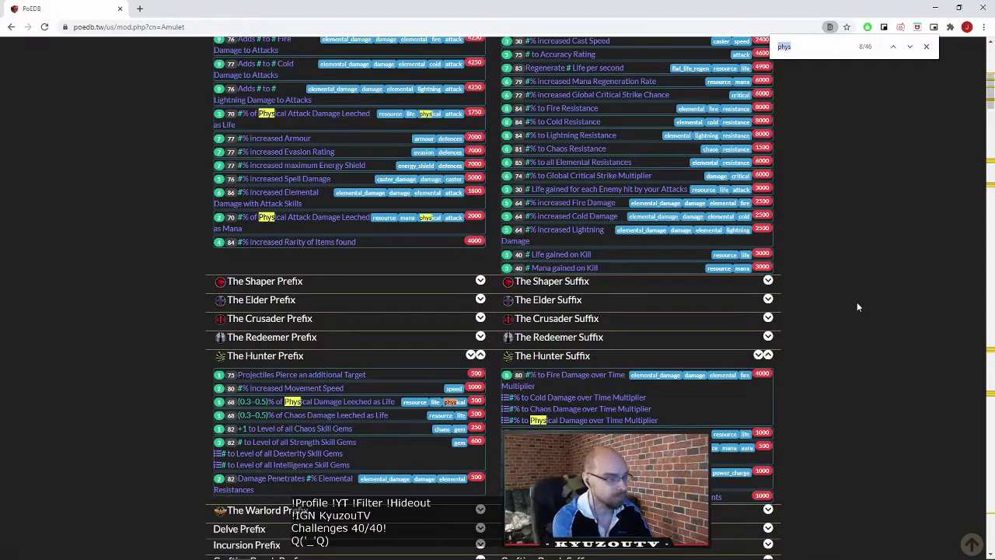
text(chaos)
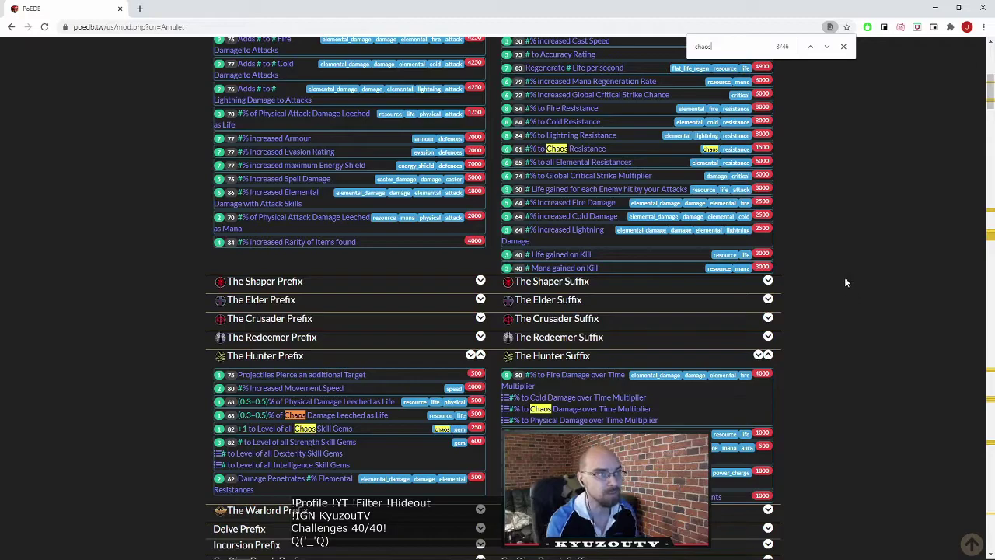
click(616, 409)
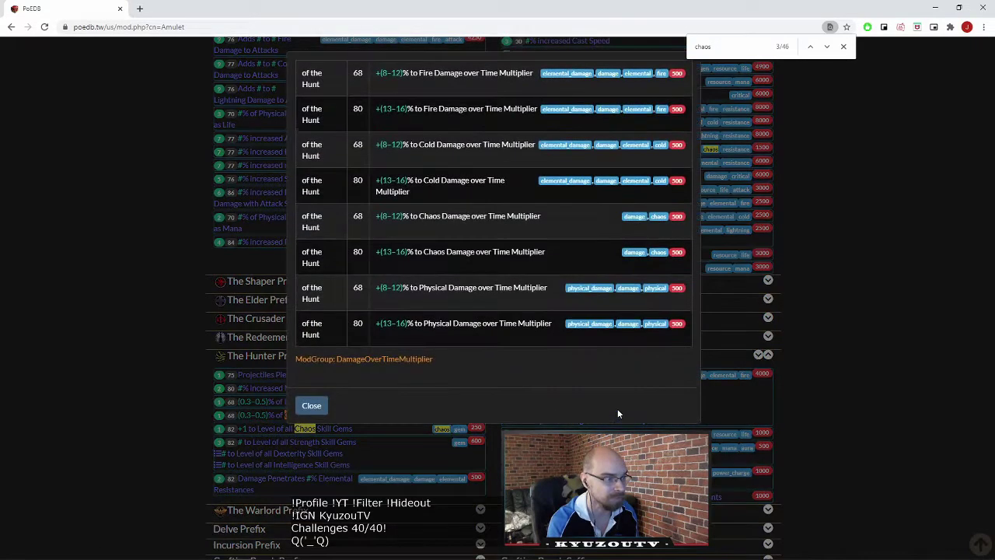
click(846, 396)
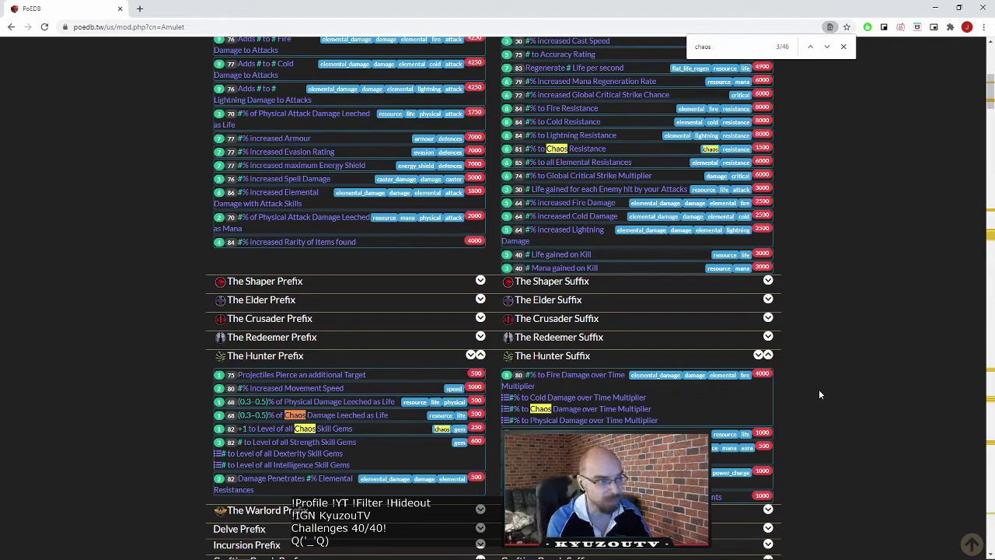
Check the chaos damage over time multiplier tiers, noting level 68 and (13–16)% level 80 ranges
click(581, 406)
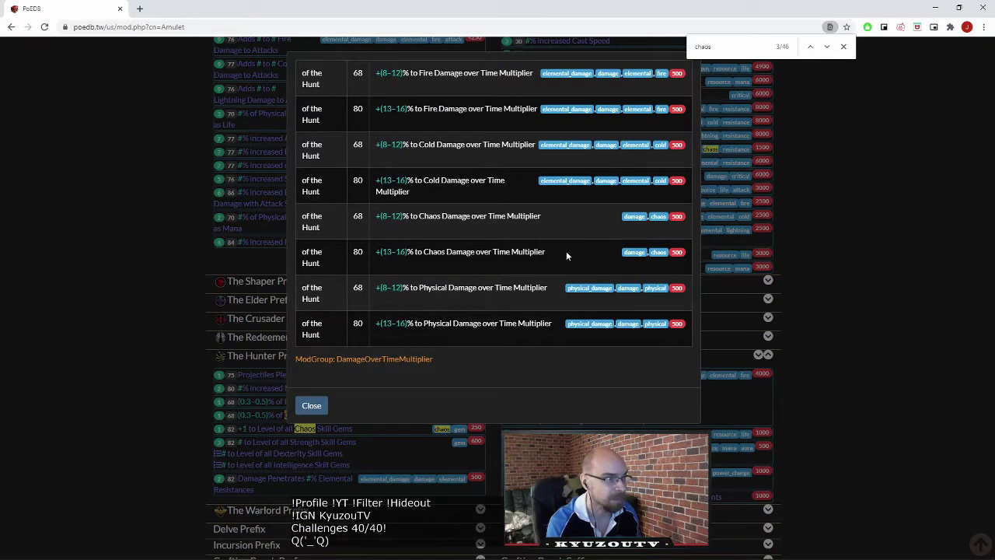
drag(376, 251, 376, 216)
click(537, 267)
drag(375, 251, 519, 252)
drag(387, 217, 506, 217)
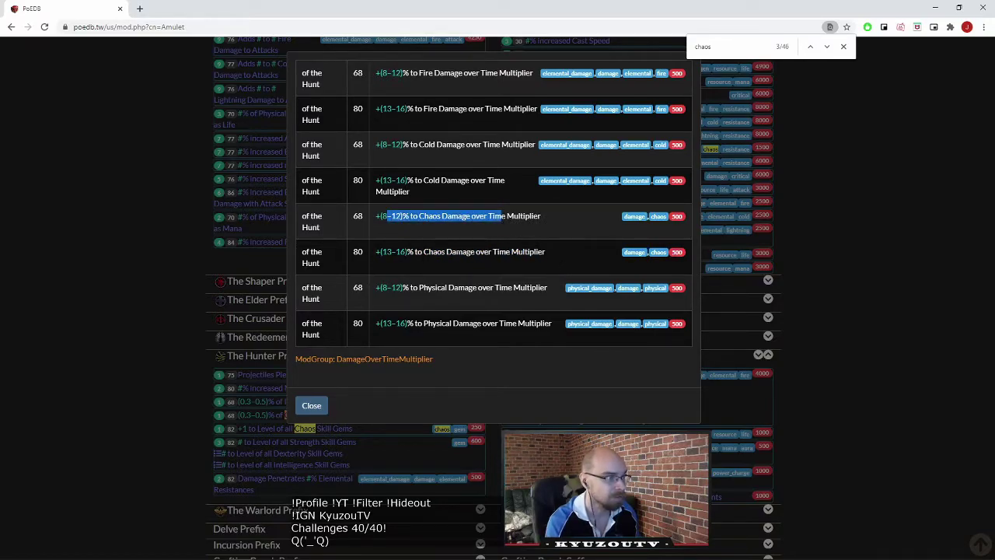
drag(380, 252, 417, 251)
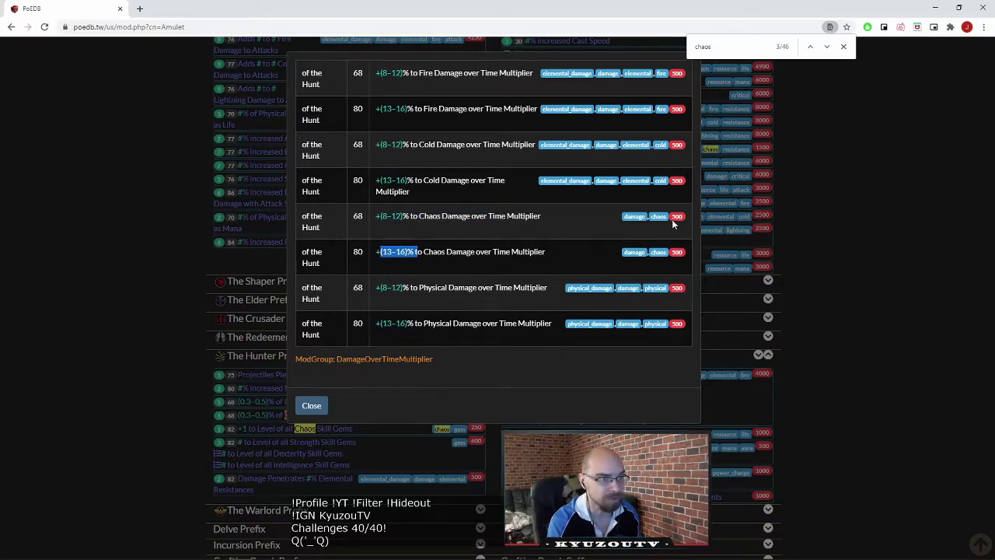
click(859, 252)
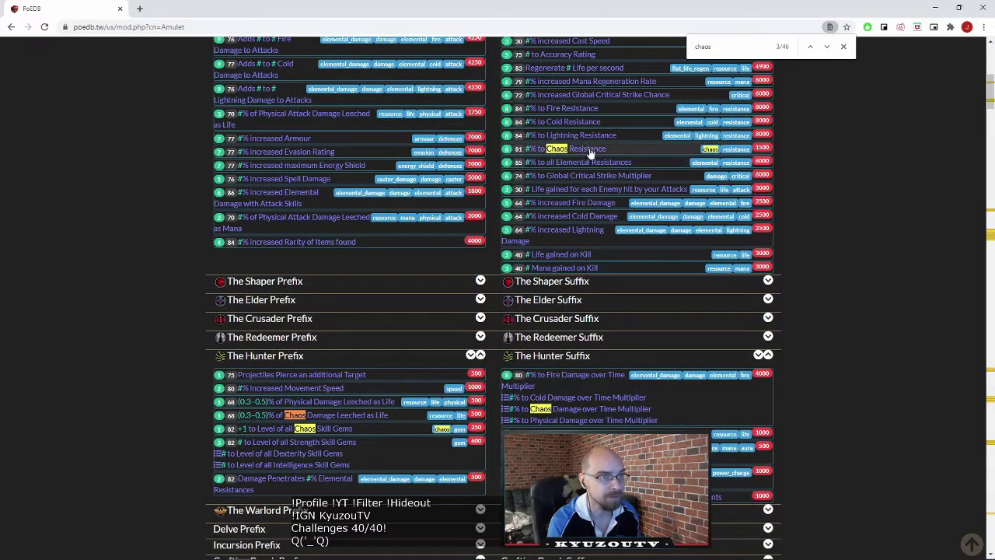
Review the Chaos Resistance suffix tier list twice
click(589, 152)
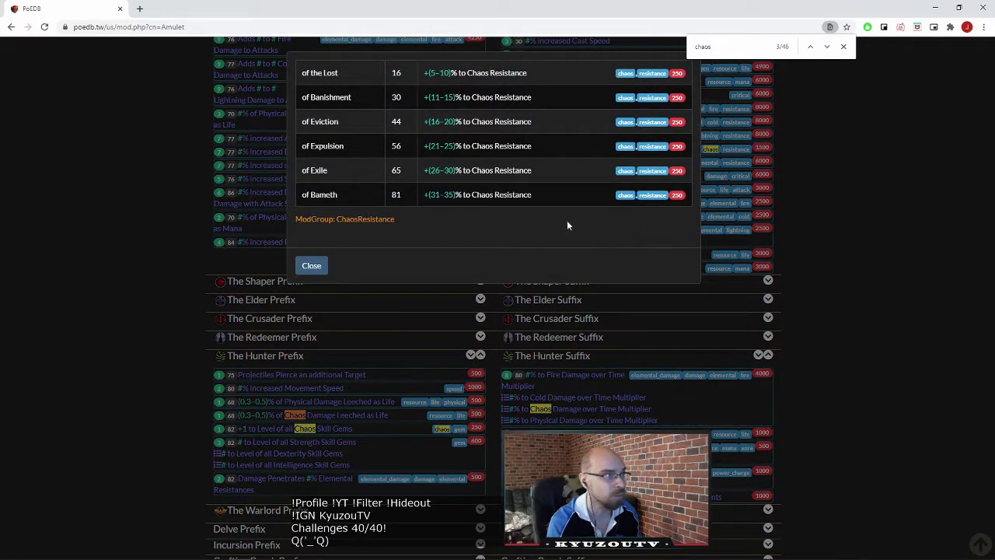
click(835, 229)
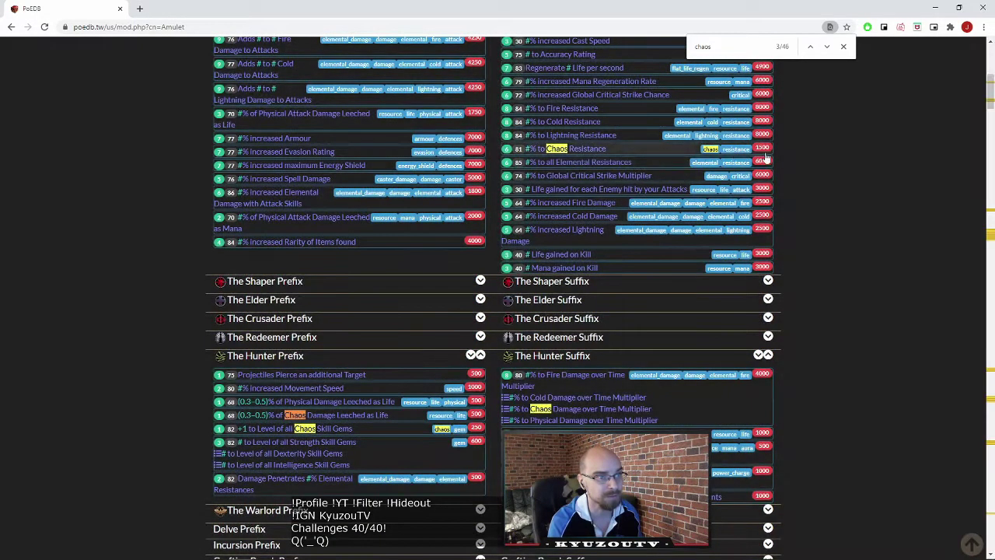
click(600, 151)
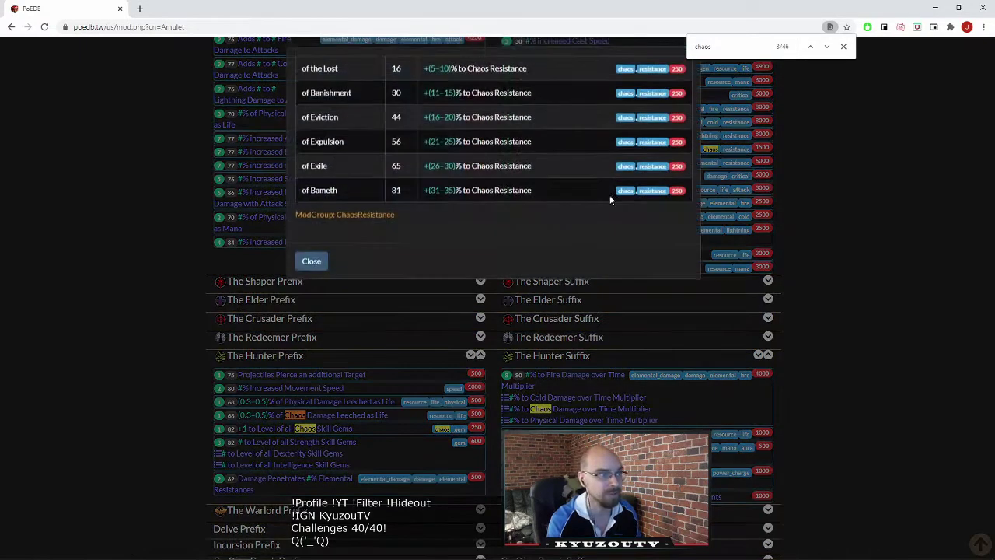
click(840, 223)
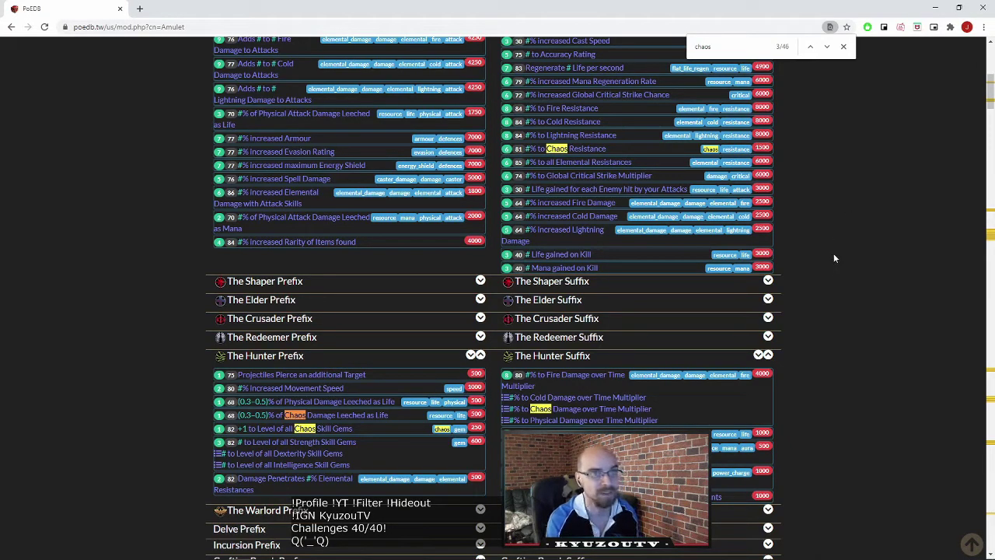
Write 'aug chaos -> chaos resistance' as the first suffix and start the second with 'aug chaos ->'
key(alt+Tab)
click(371, 283)
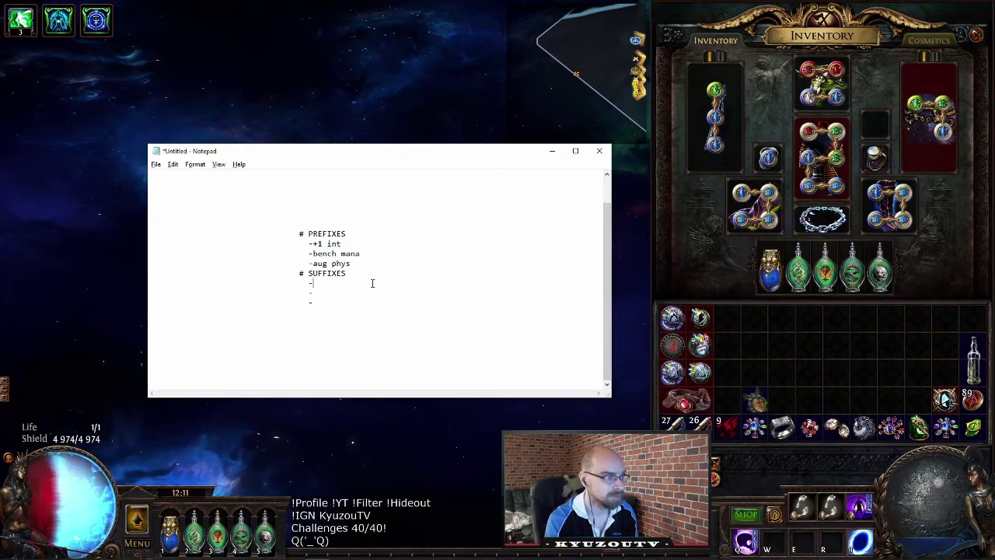
text(aug chao)
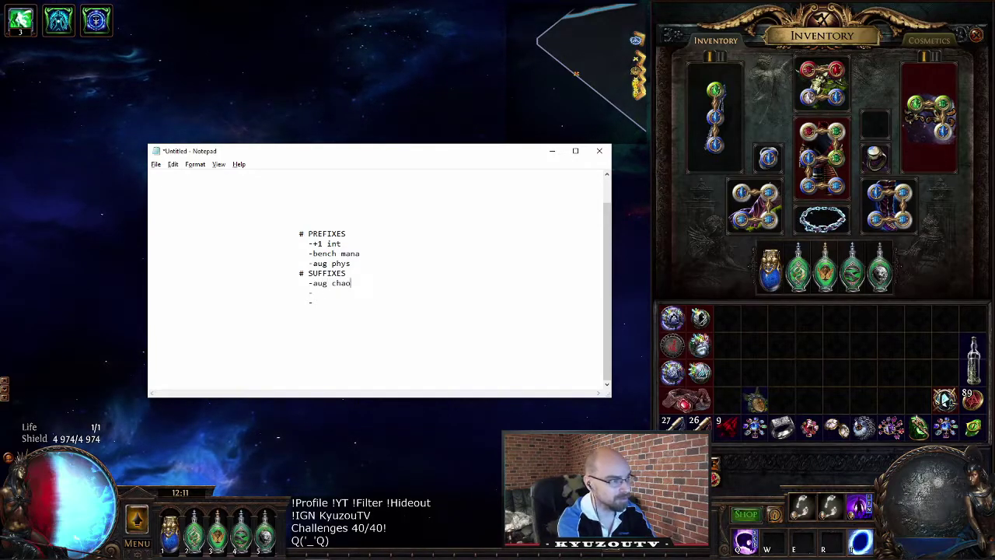
text(s -> chaos resist)
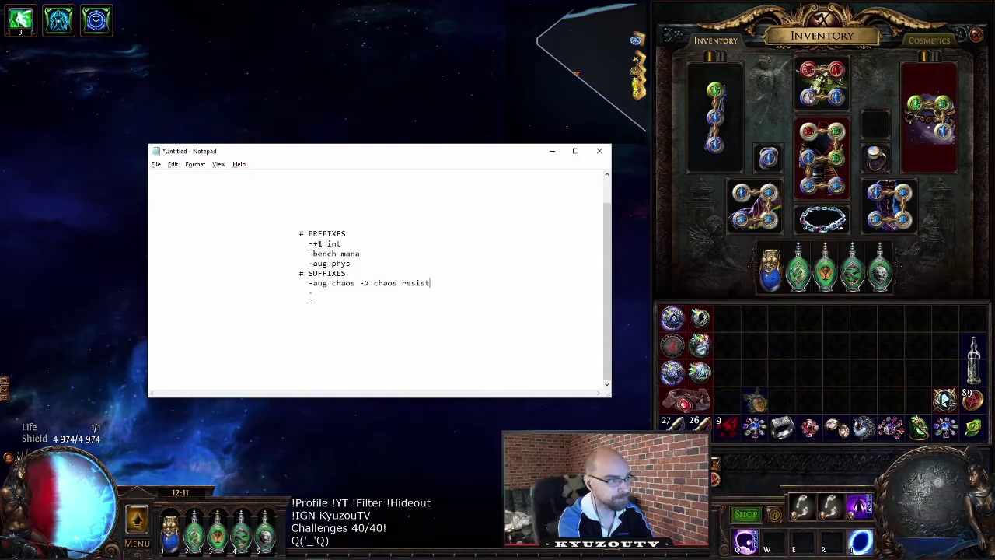
text(ance)
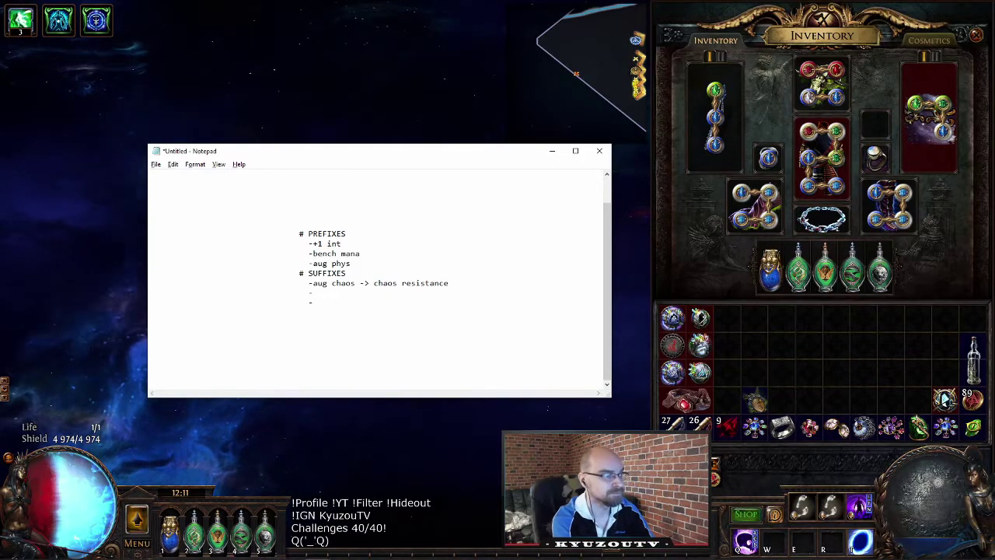
click(312, 293)
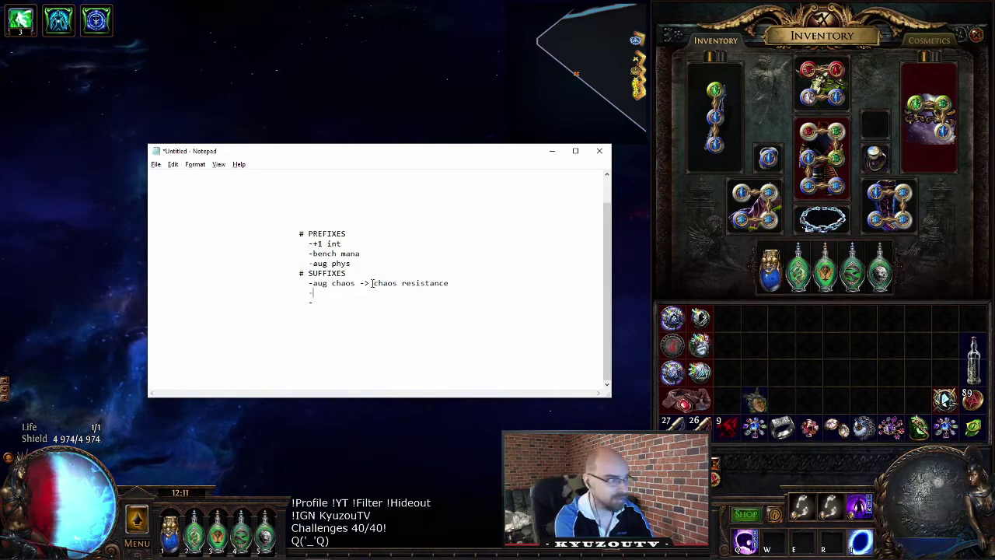
text(aug chaos)
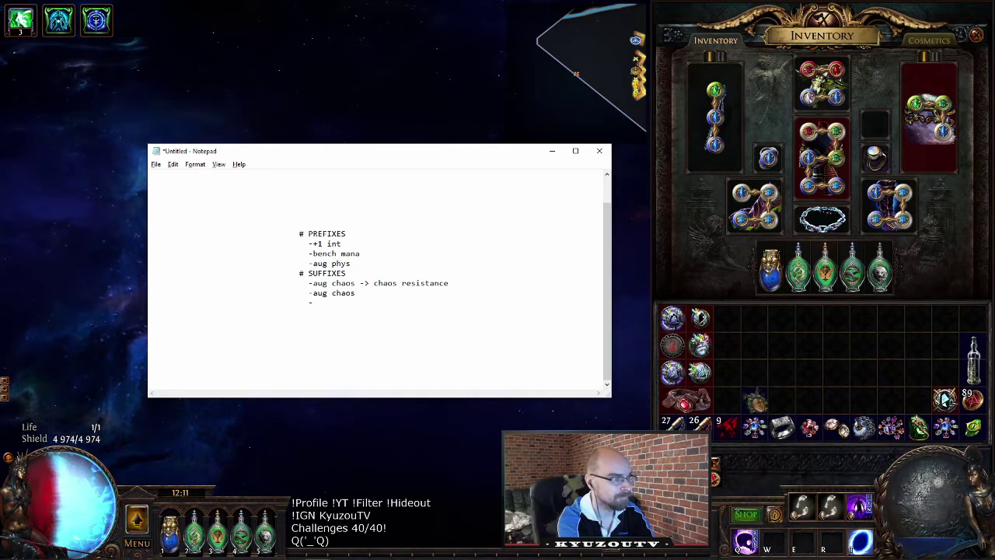
text( ->)
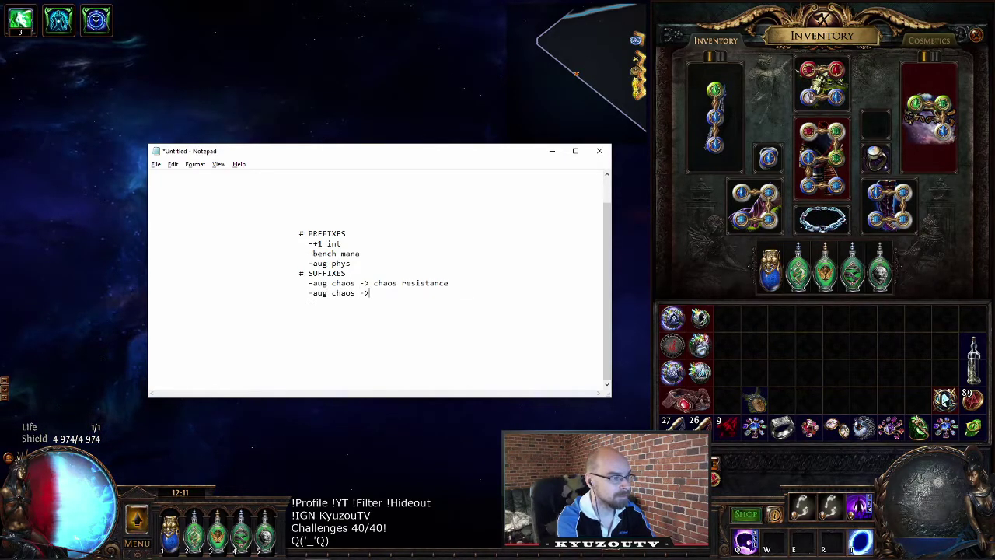
key(alt+Tab)
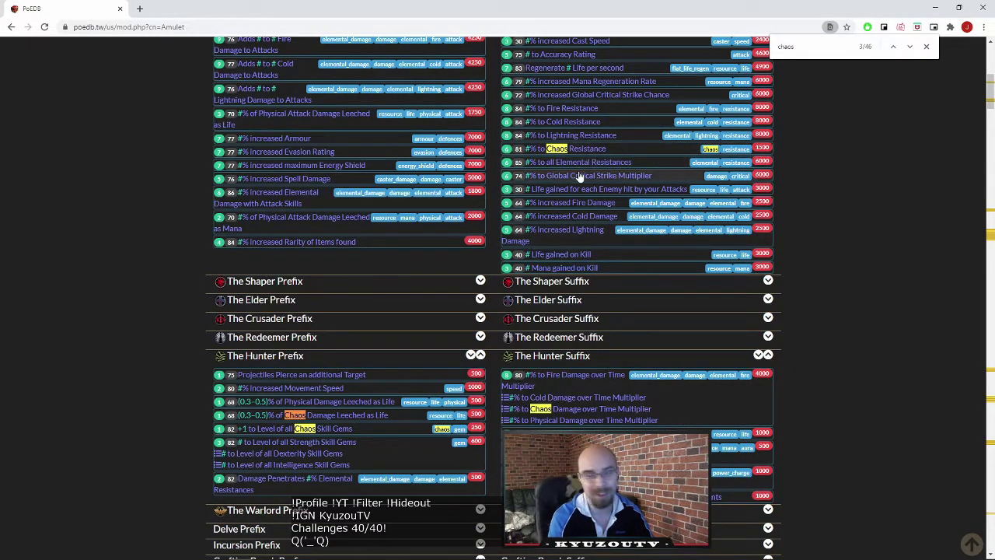
Finish the second suffix as '100% chaos multiplier -> 50% t2', correcting t1 to t2
key(alt+Tab)
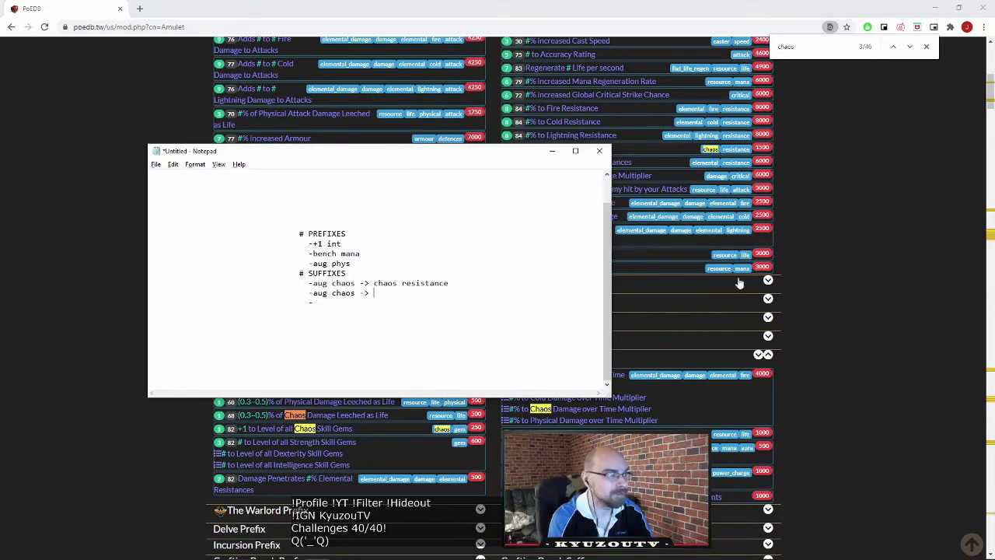
text(100%)
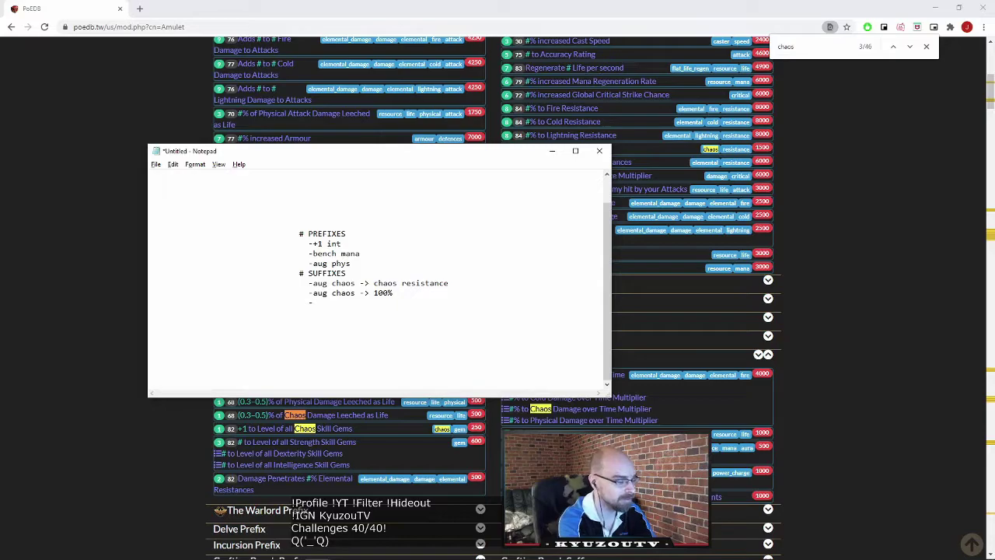
text( chaos mul)
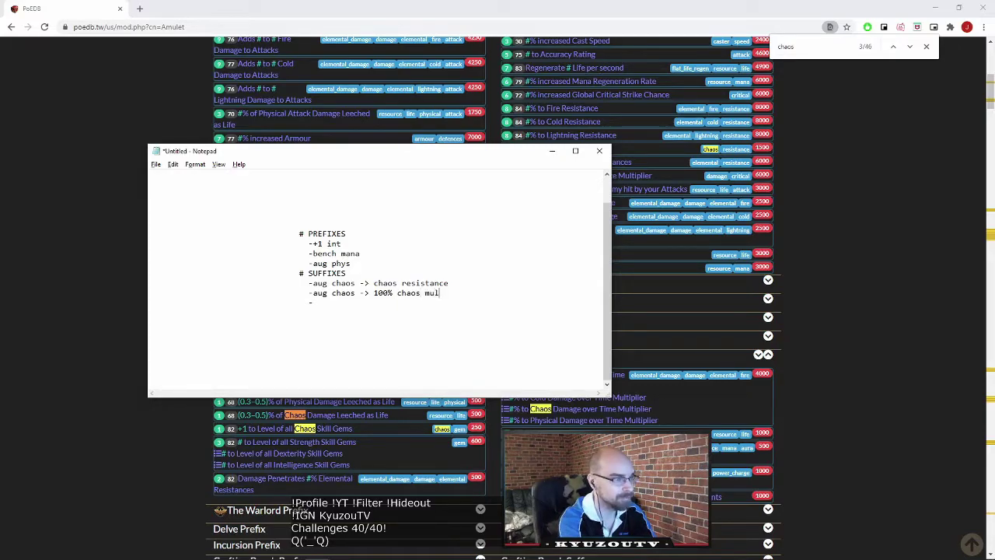
text(tiplier)
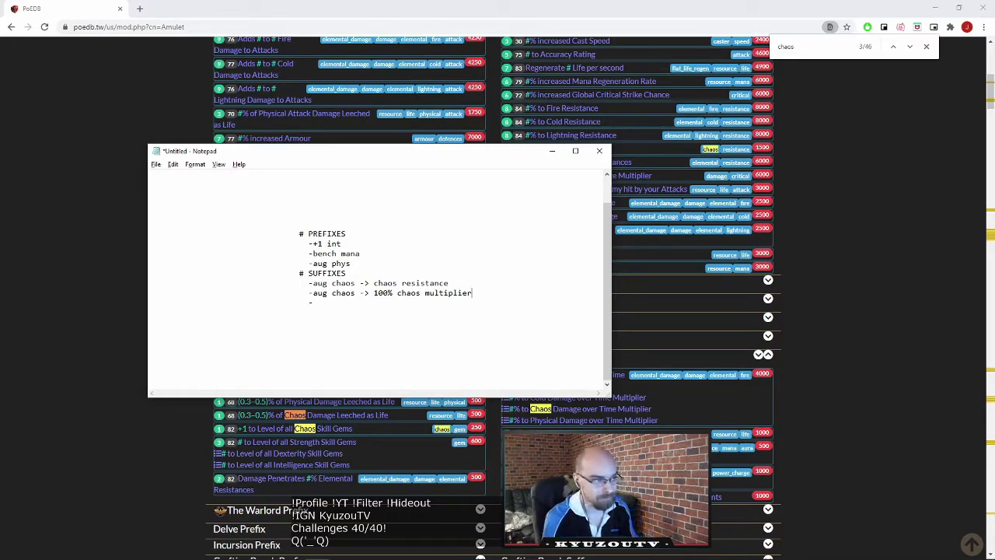
text( -)
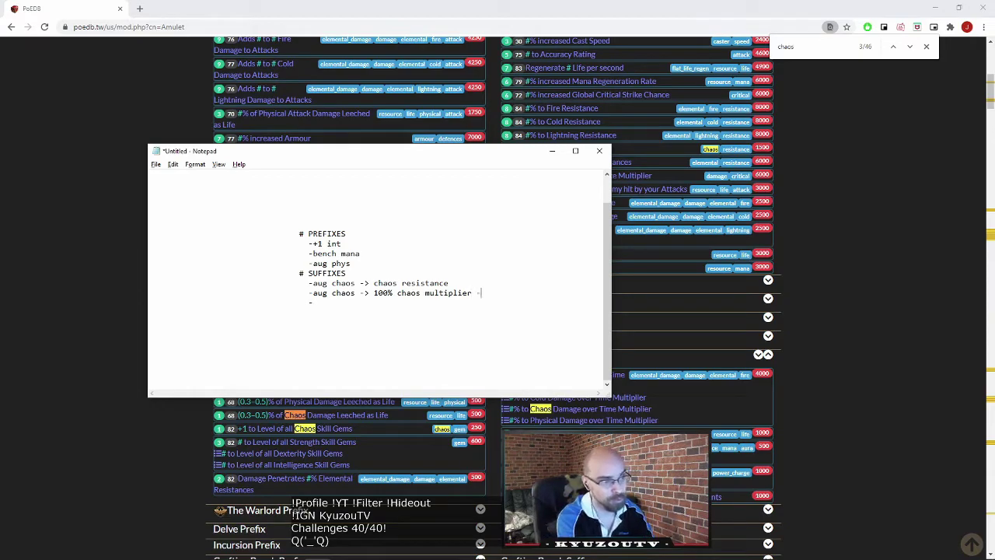
text(> 5)
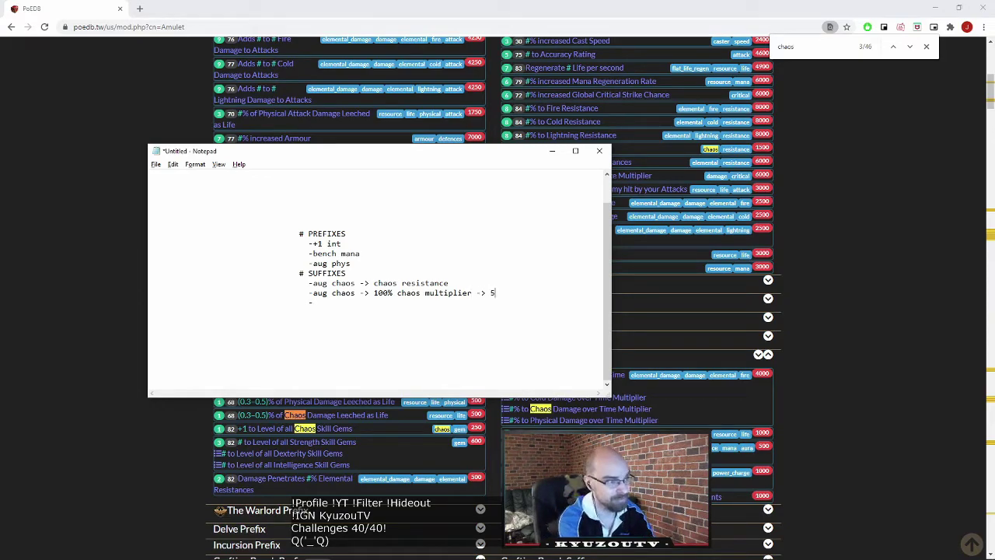
text(0%)
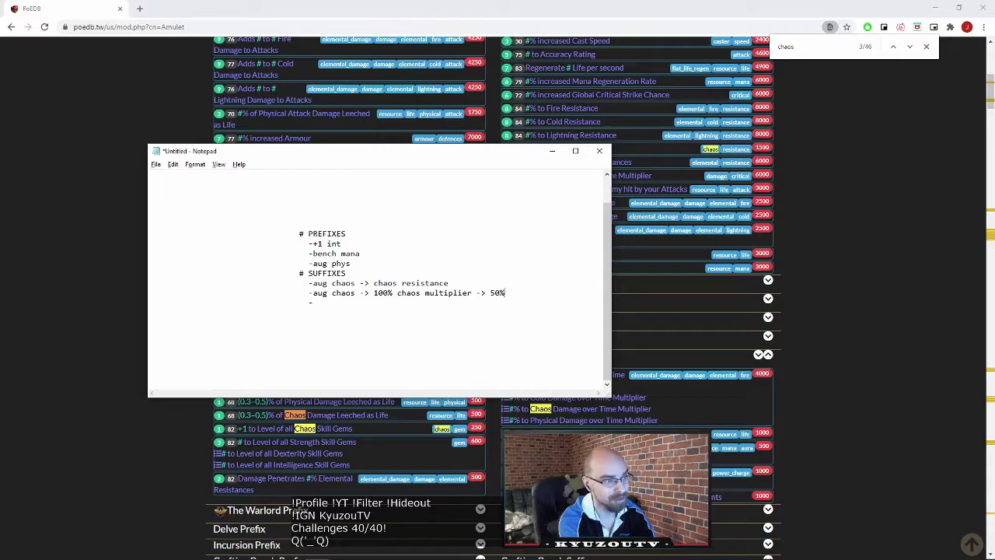
text( t1)
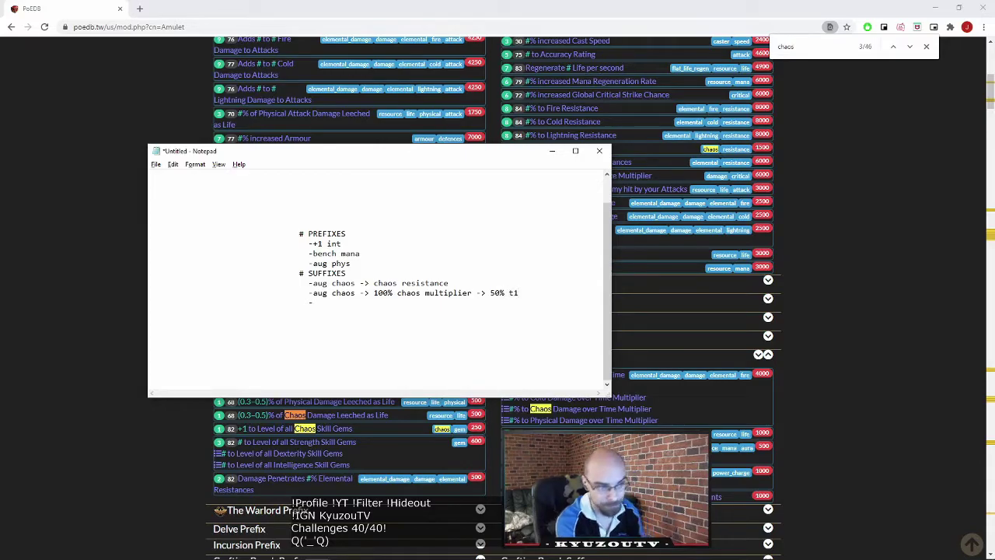
key(BackSpace)
text(2)
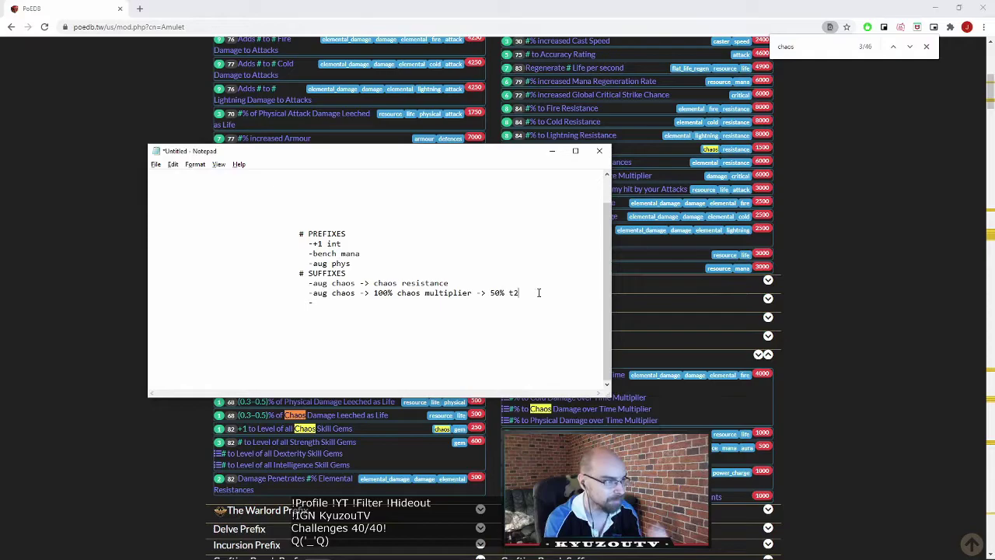
Replace the tier digit so the second suffix ends in '-> 50% t1'
drag(519, 293, 314, 294)
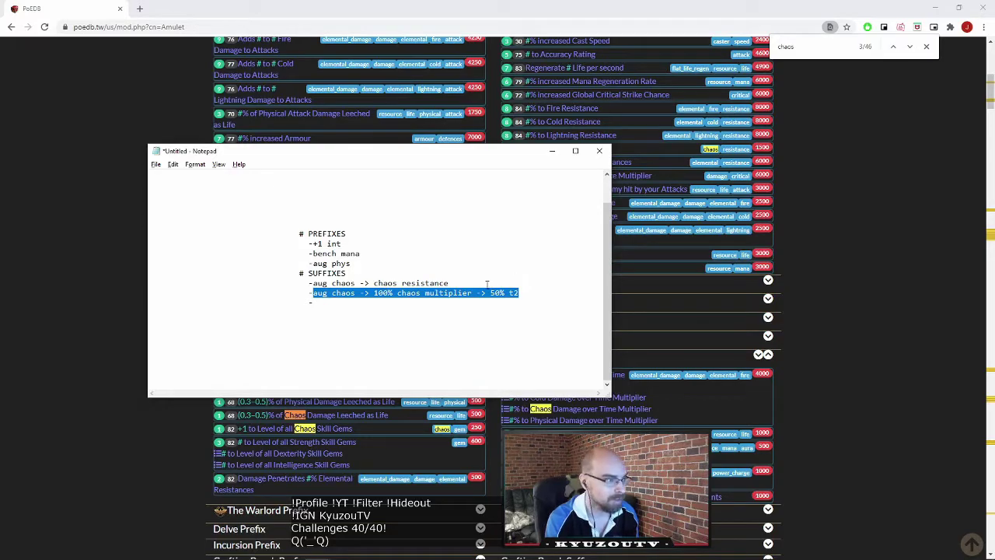
drag(487, 283, 313, 284)
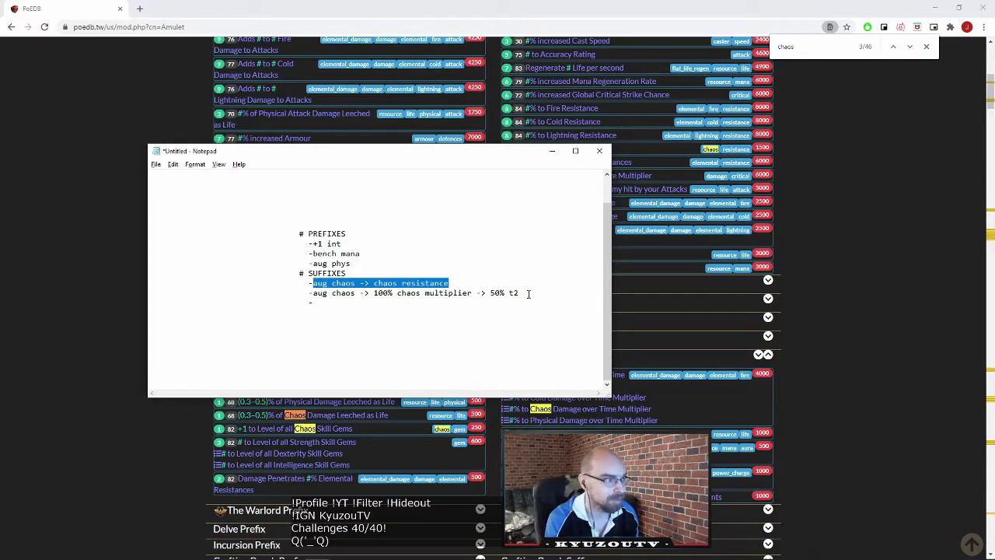
drag(533, 293, 514, 293)
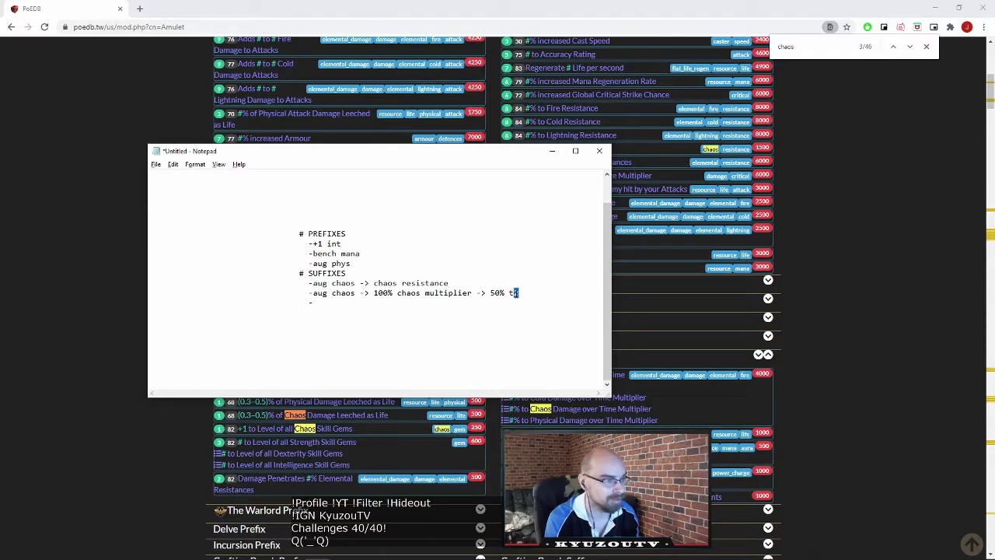
text(1)
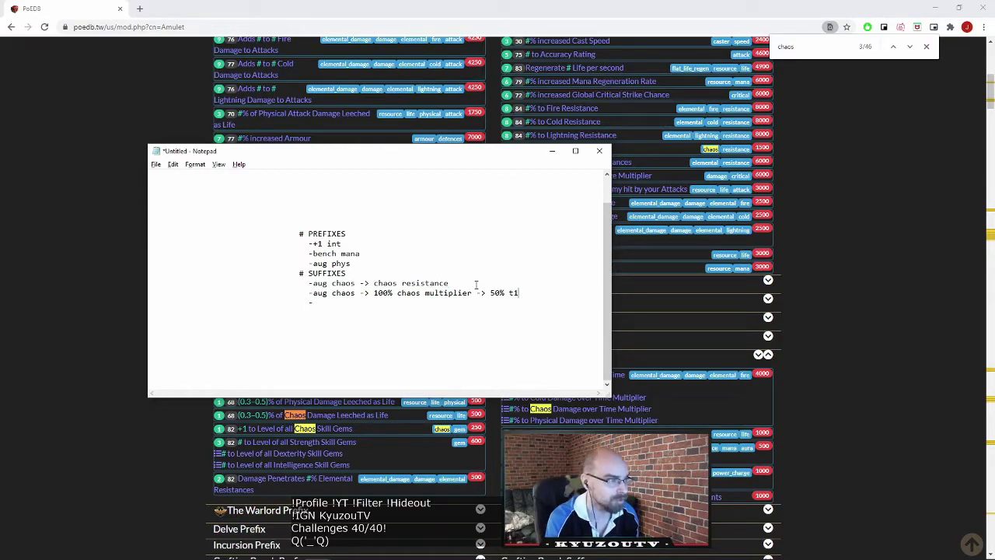
Review the two chaos suffix lines and shift the Notepad window slightly left
drag(473, 283, 310, 283)
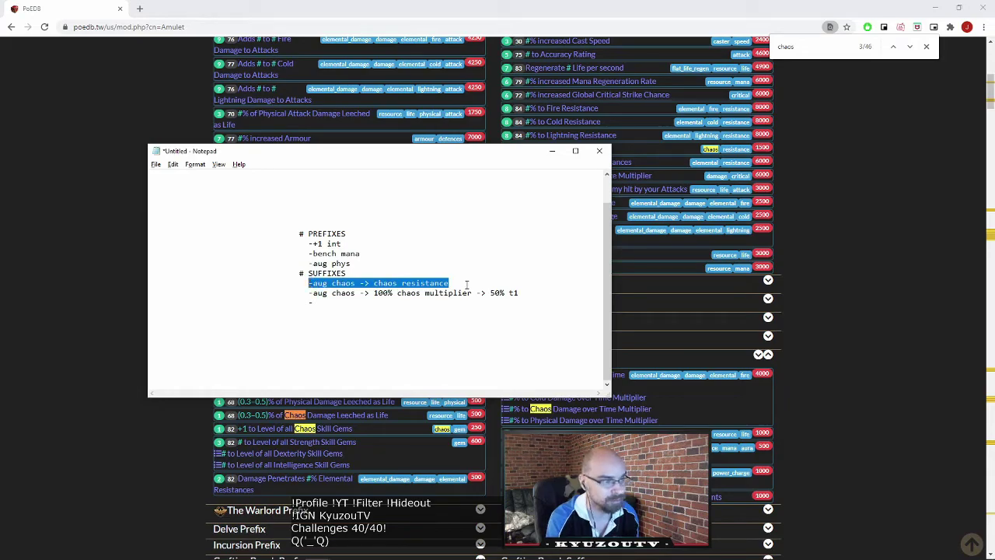
drag(529, 293, 356, 293)
click(532, 293)
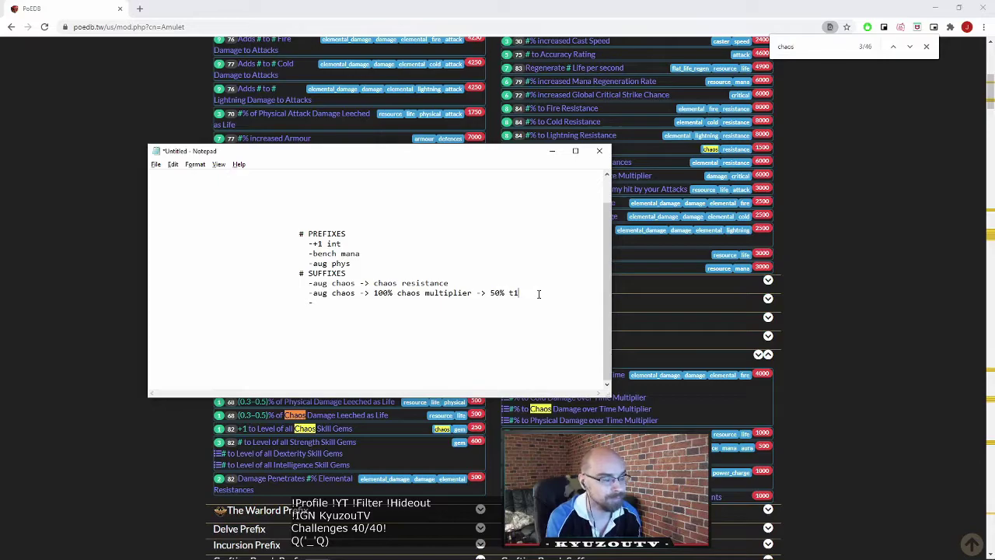
drag(538, 293, 313, 290)
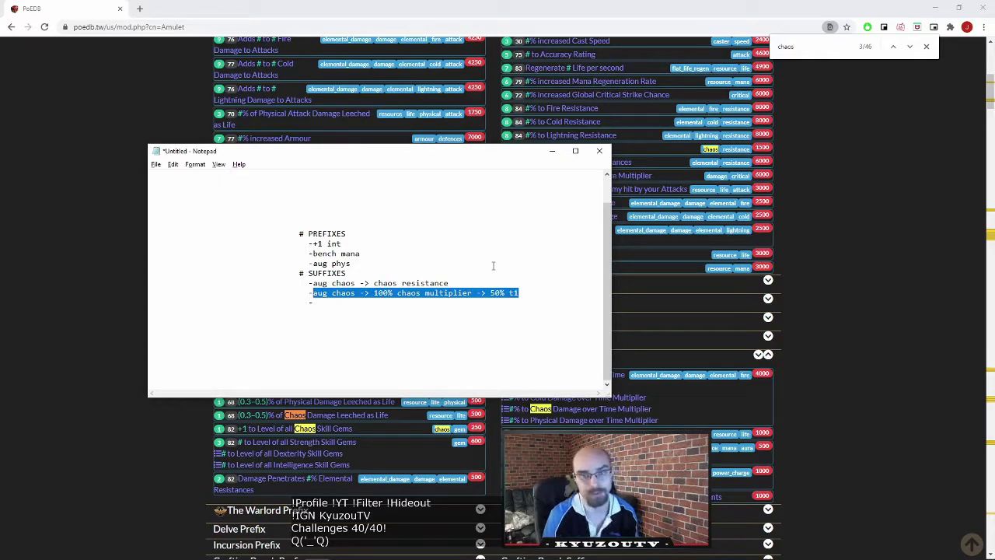
click(529, 293)
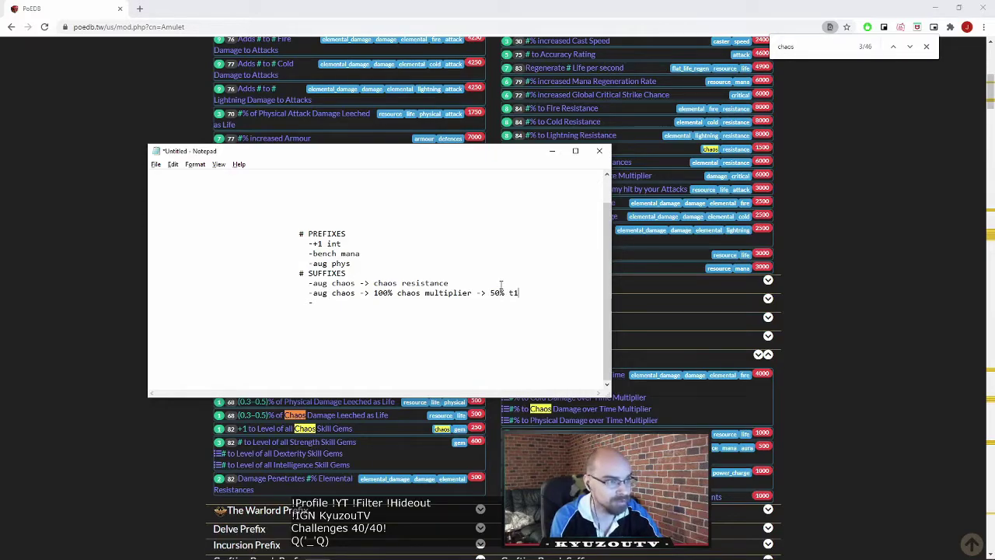
drag(466, 156, 383, 156)
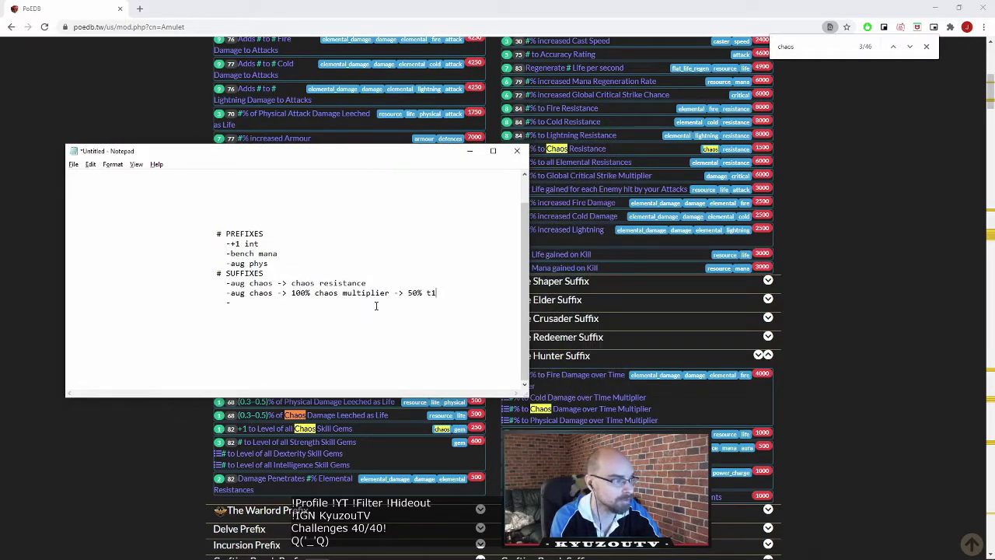
Delete the '-aug chaos -> chaos resistance' step from the notes
drag(375, 283, 287, 281)
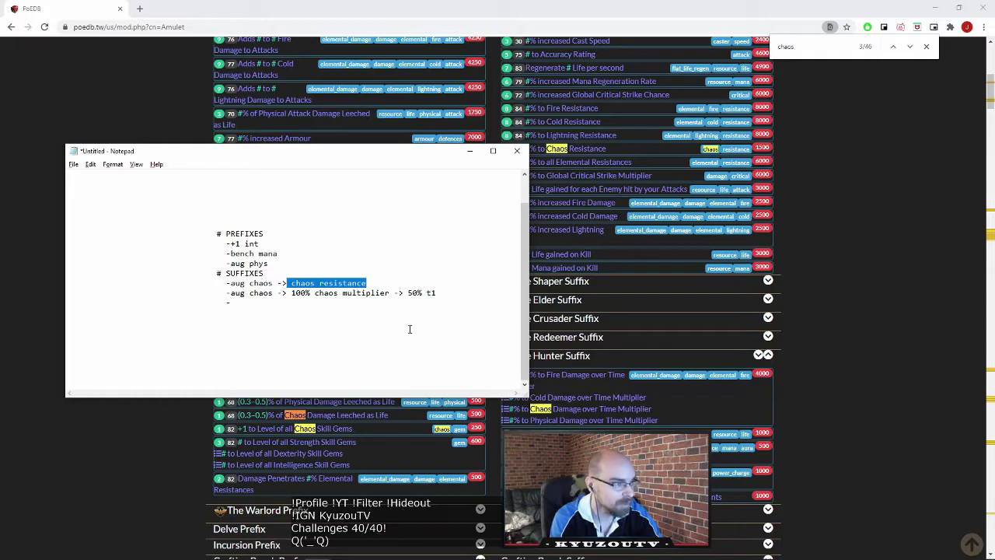
drag(367, 283, 232, 286)
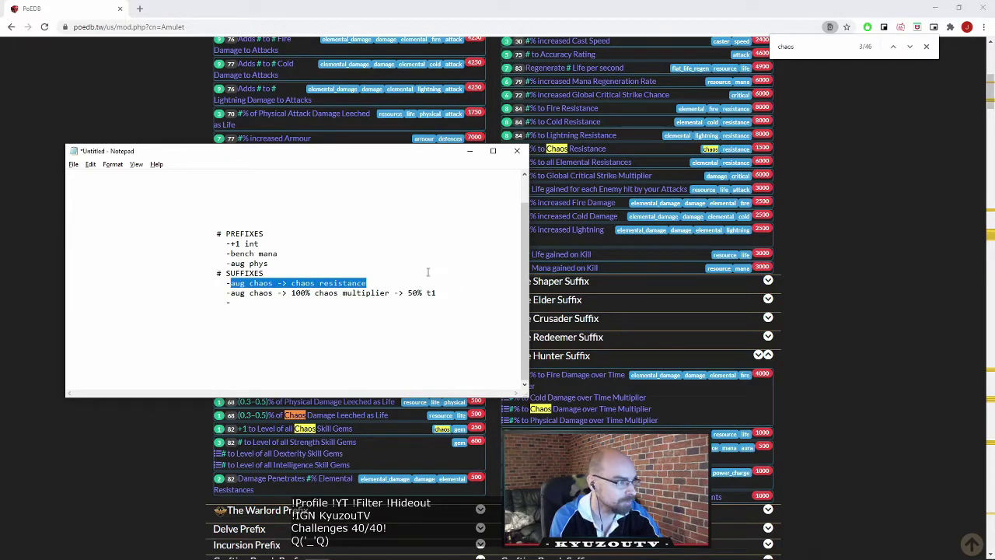
key(End)
text(-> rem)
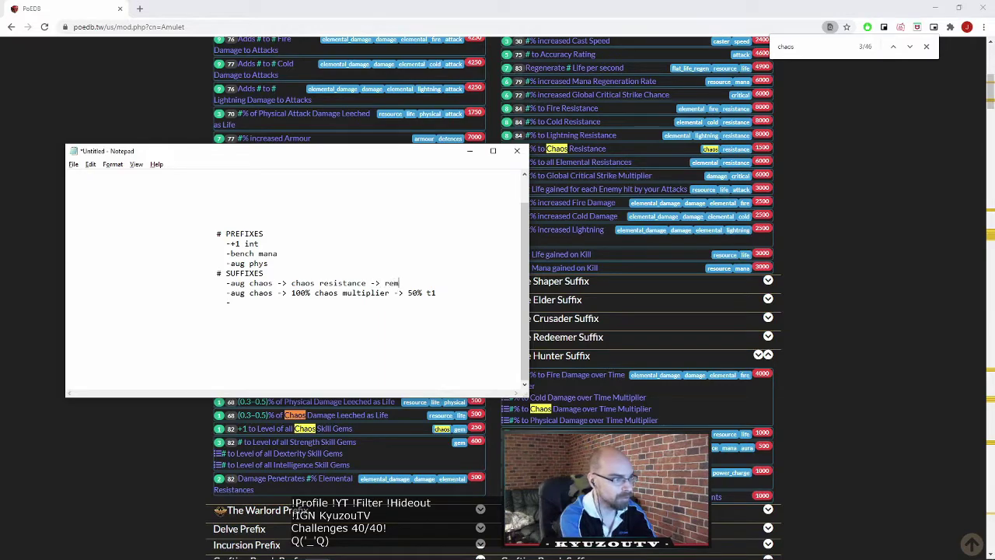
text(ove chaos)
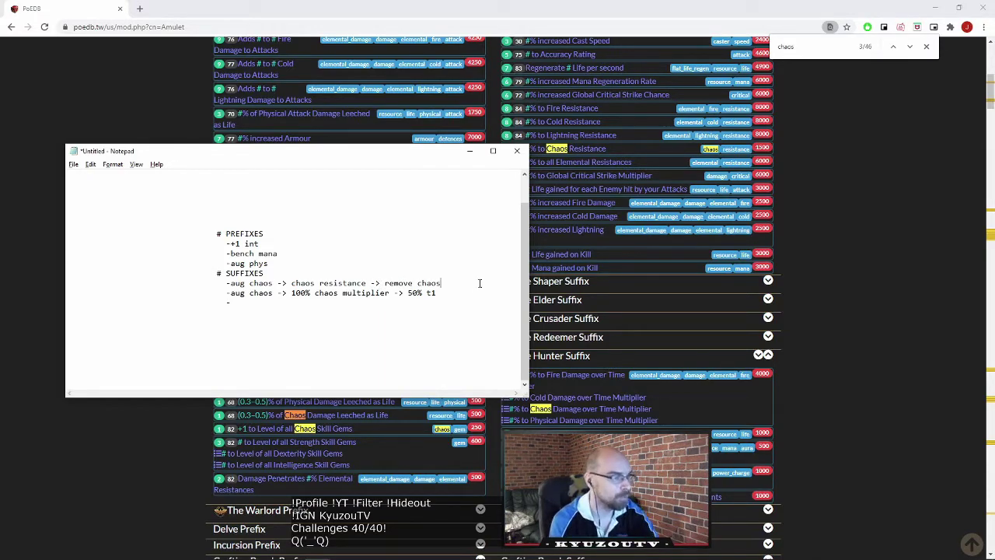
key(ctrl+shift+Left)
key(ctrl+shift+Left)
key(ctrl+shift+Left)
key(ctrl+shift+Left)
key(ctrl+shift+Left)
key(ctrl+shift+Left)
key(ctrl+shift+Left)
key(ctrl+shift+Left)
key(BackSpace)
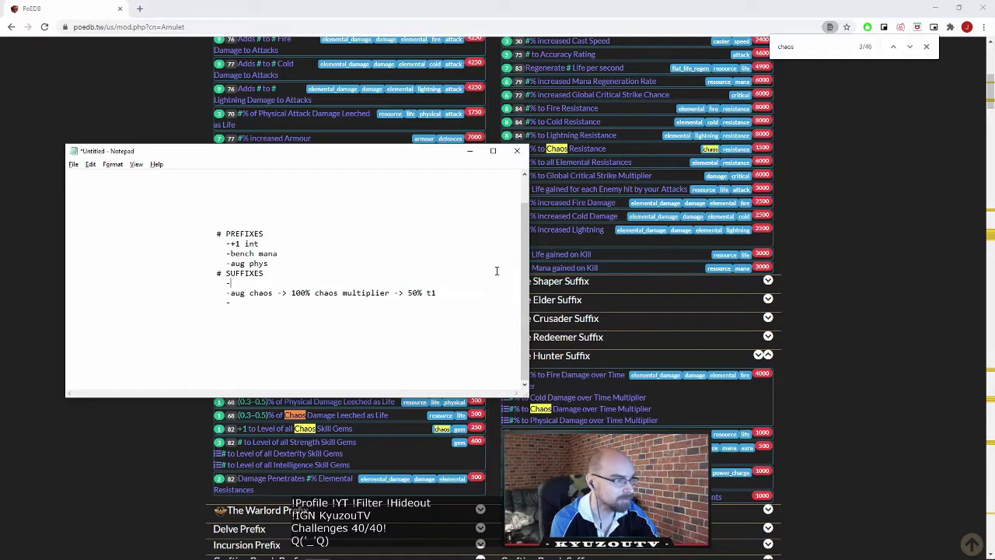
Move the chaos multiplier step onto the empty line under SUFFIXES
drag(449, 293, 231, 296)
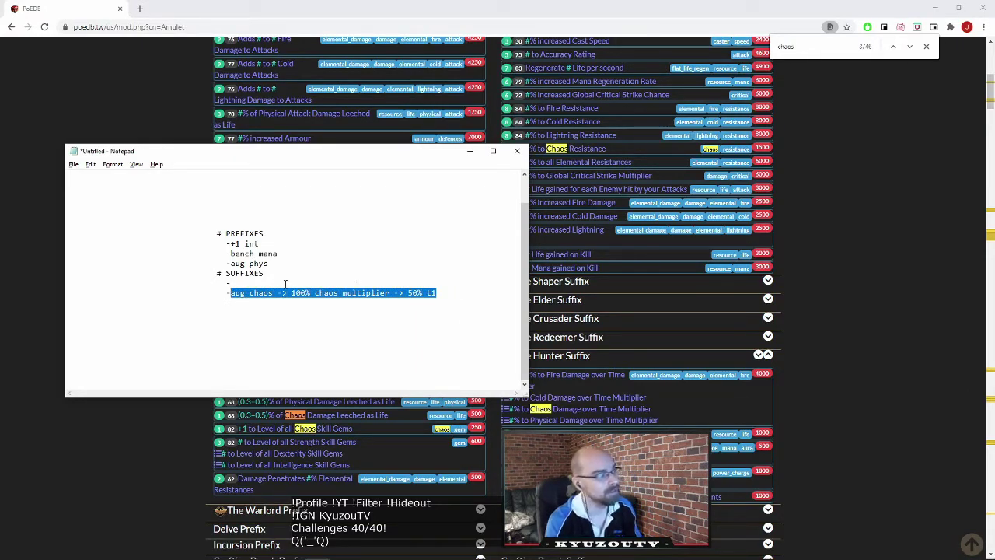
drag(269, 264, 89, 246)
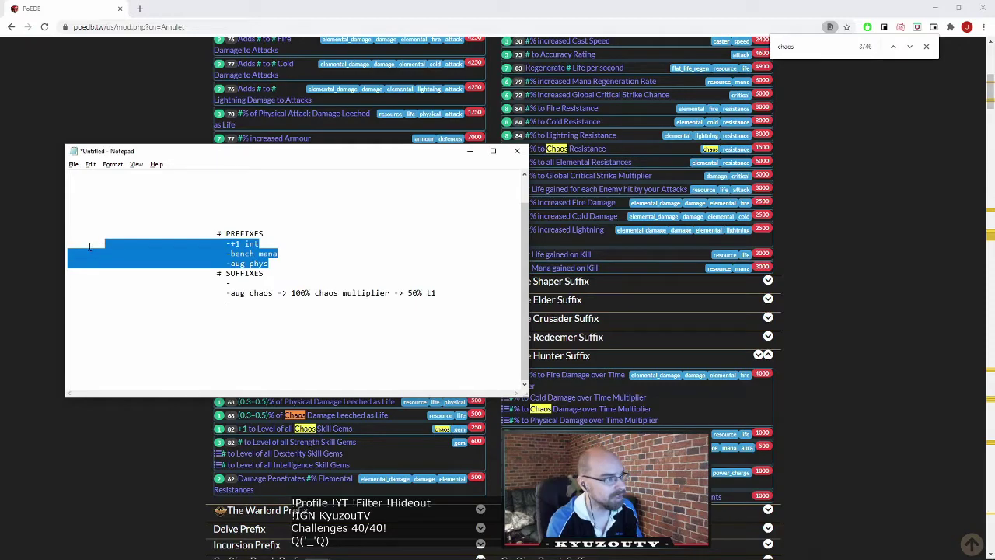
click(276, 303)
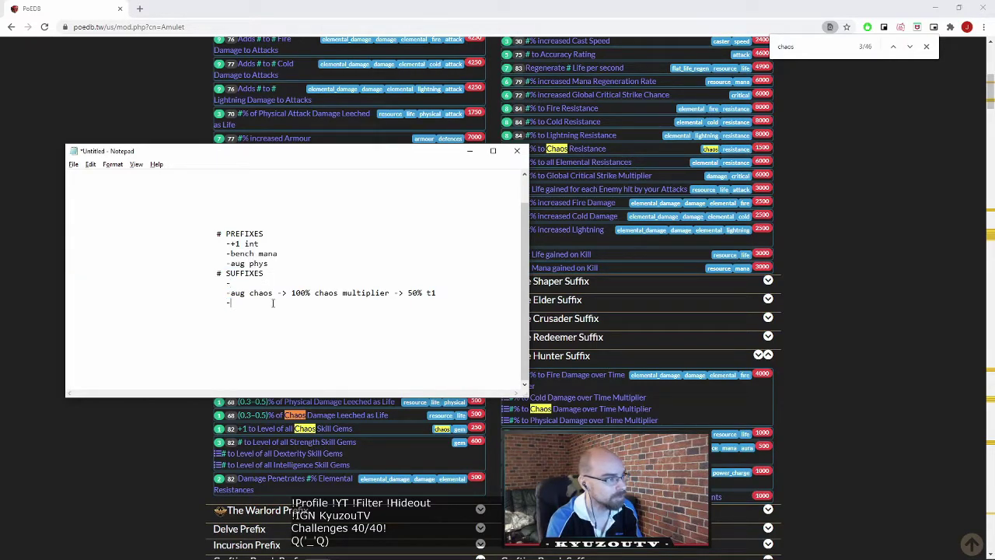
click(271, 283)
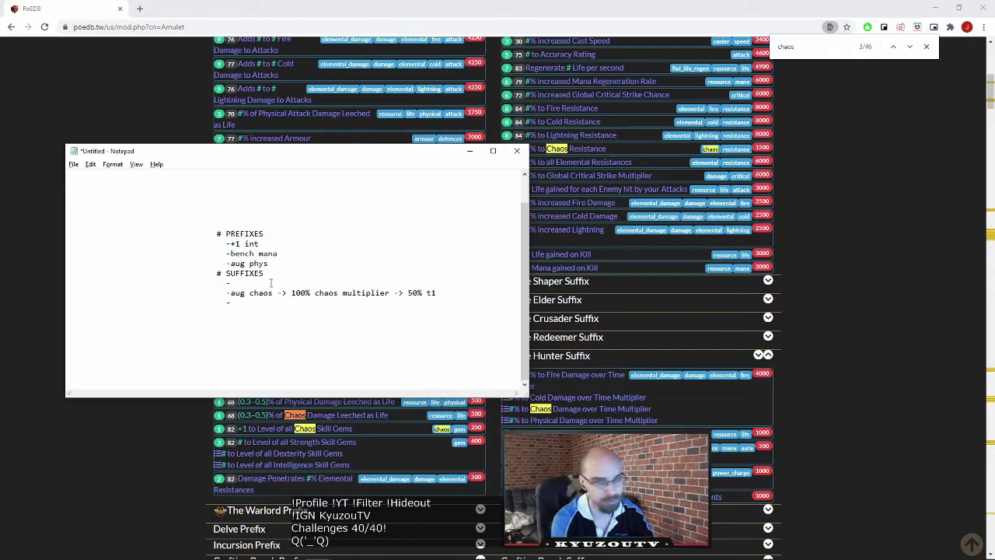
drag(440, 293, 231, 293)
key(BackSpace)
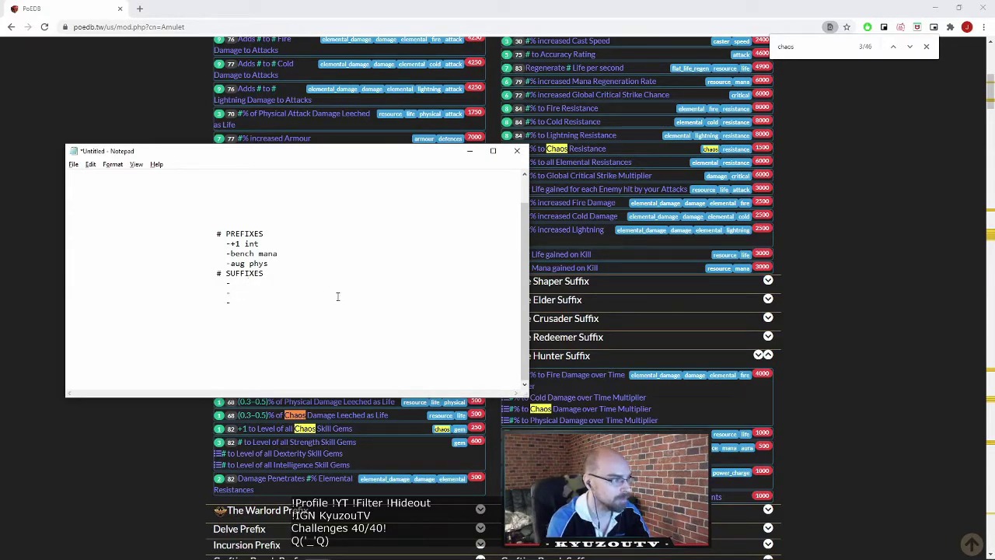
key(ctrl+z)
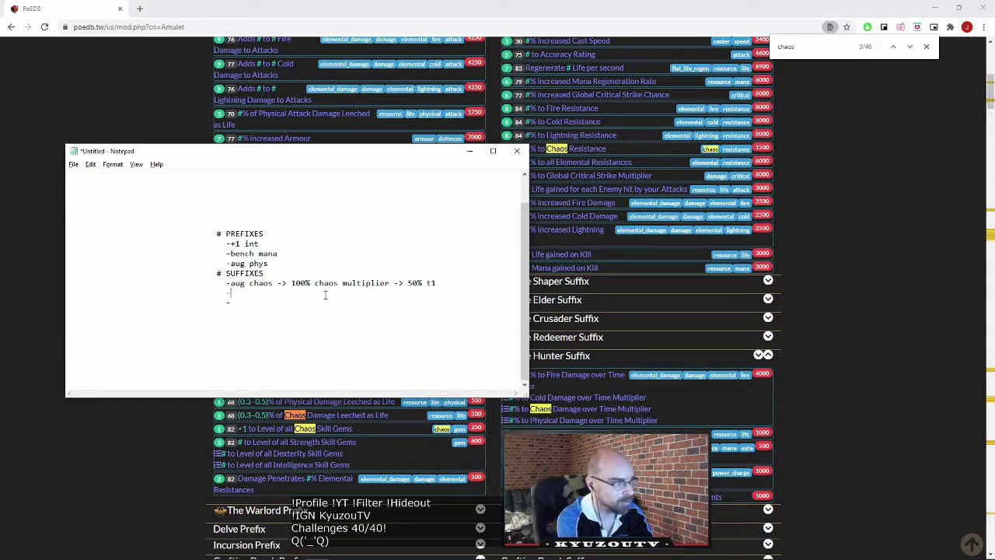
Add 'aug cold' and '-aug lightning' lines to the suffix list
text(aug cold   -)
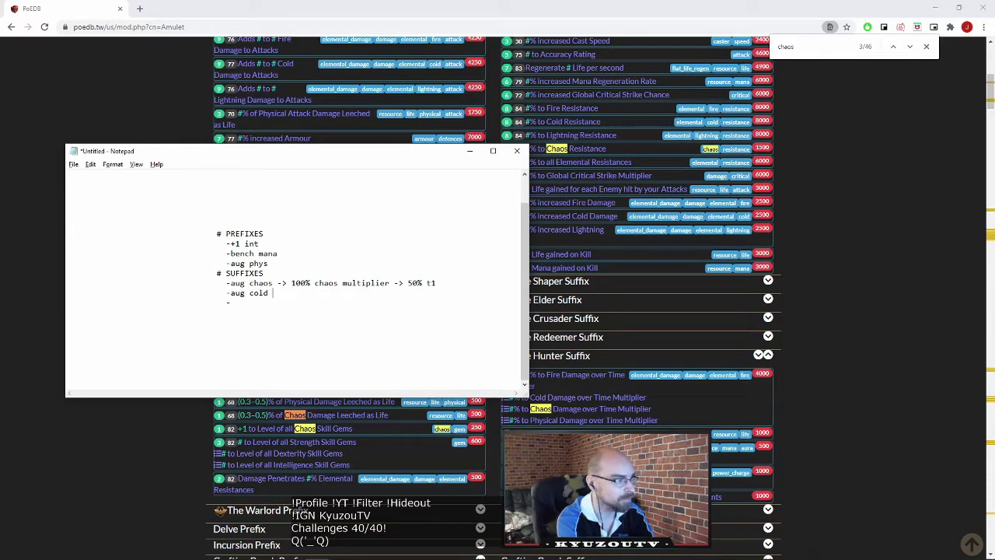
text(aug )
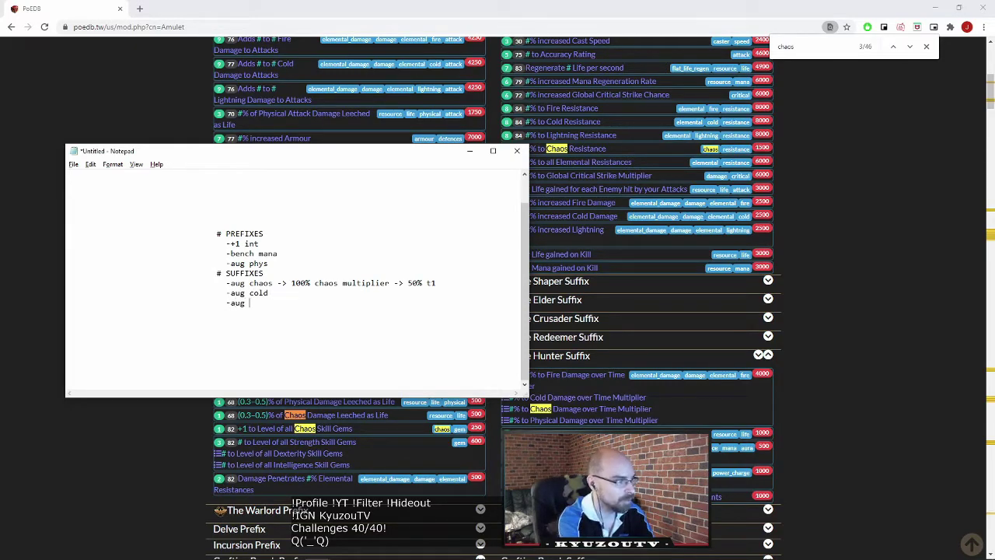
text(lightning)
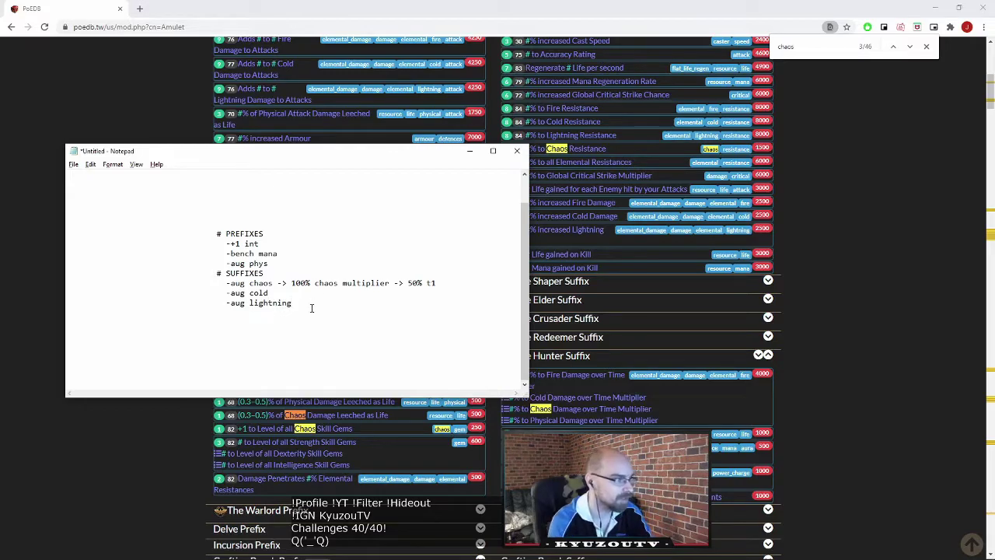
drag(311, 306, 67, 273)
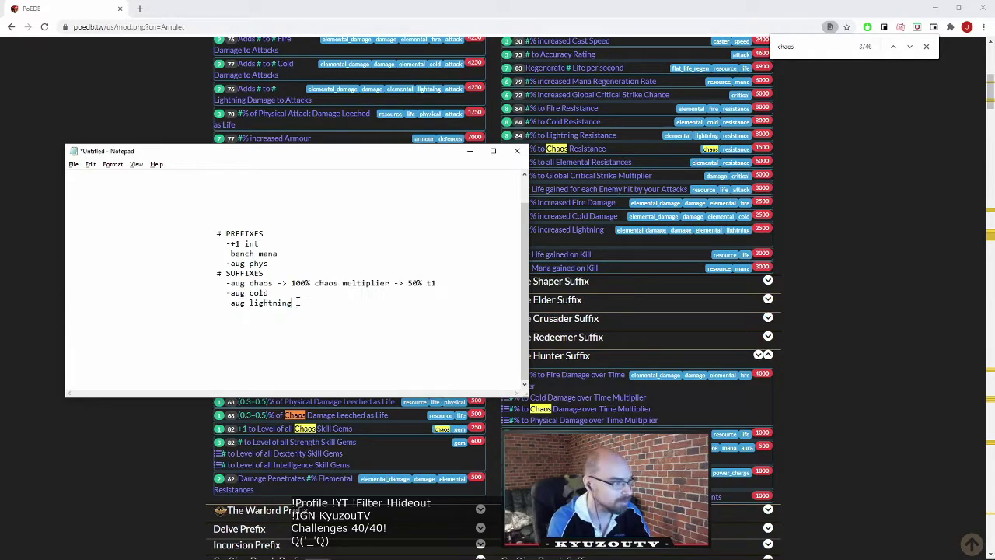
drag(298, 302, 69, 293)
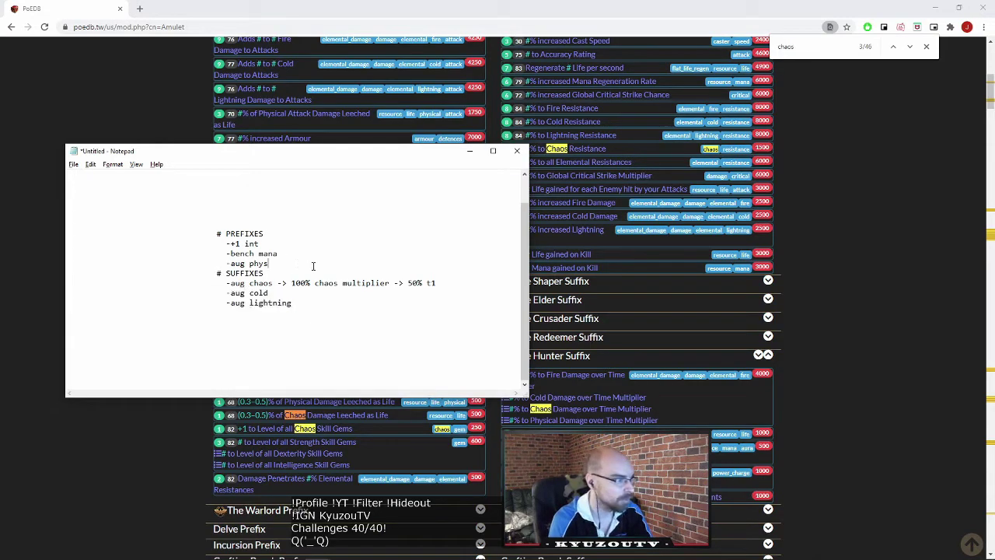
drag(311, 266, 71, 235)
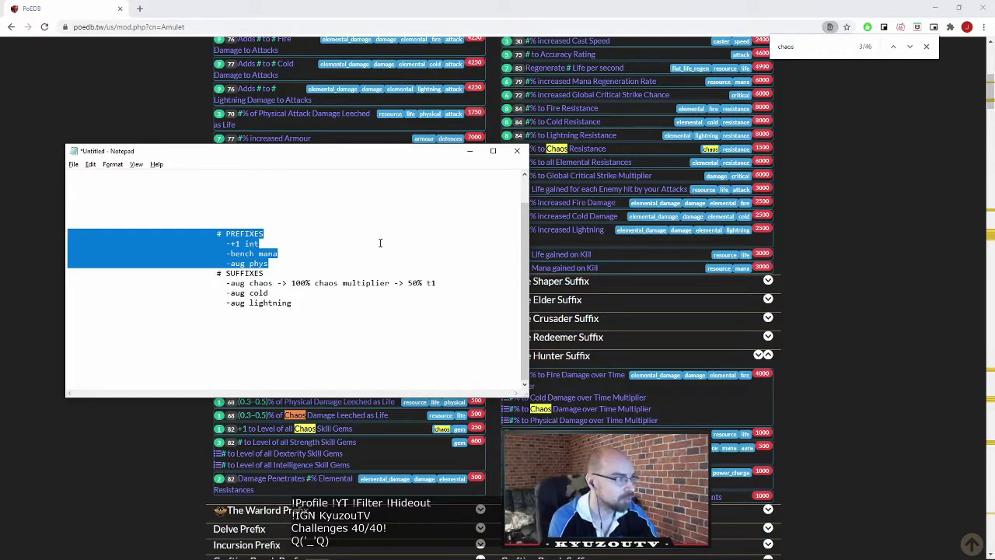
Empty the aug phys and bench mana prefix lines, leaving only '+1 int' and two dashes
click(296, 265)
text(-)
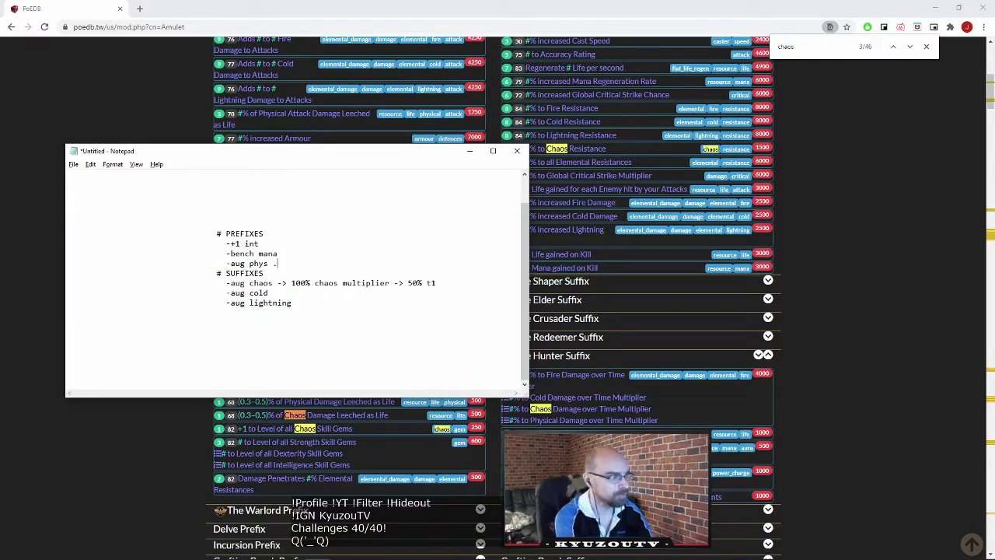
text(> remo)
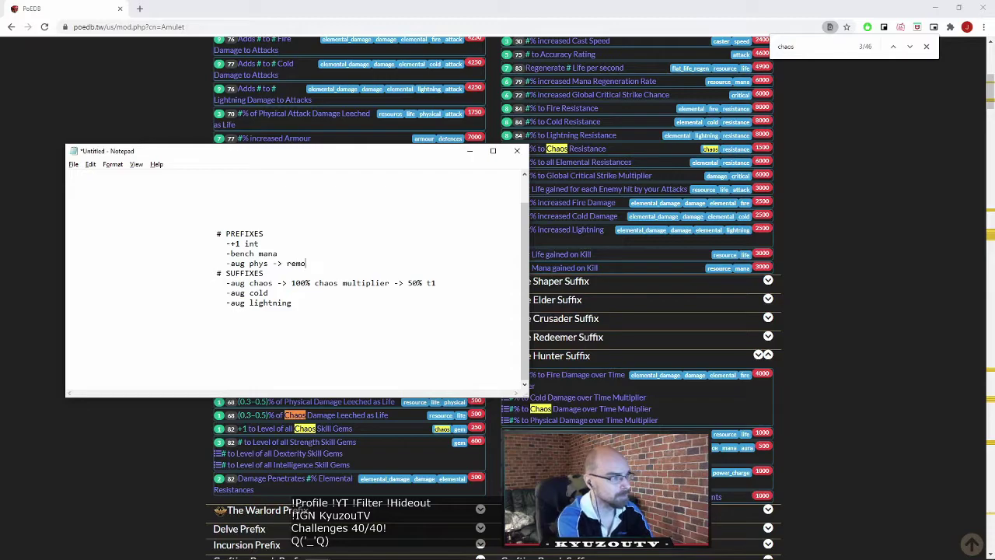
text(ve physe)
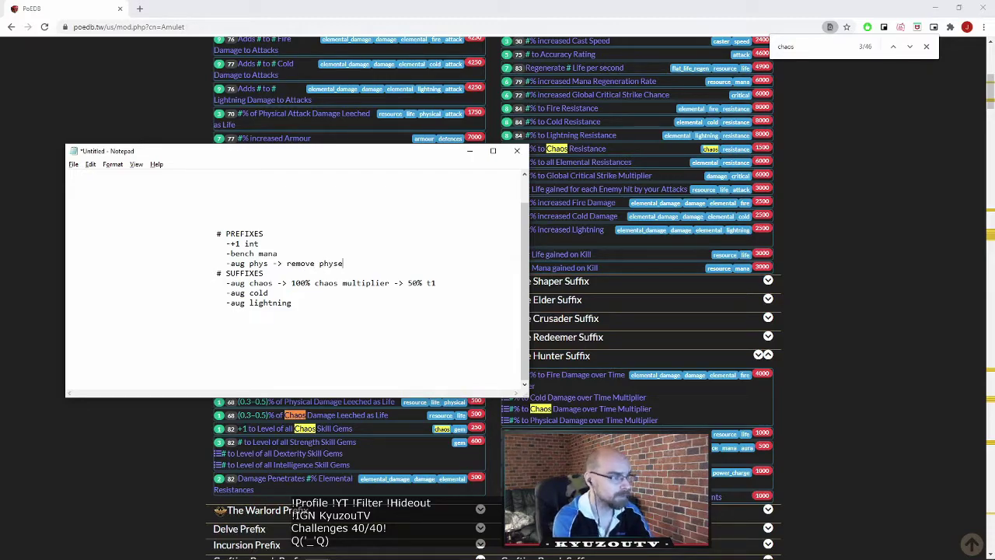
text(-> remove)
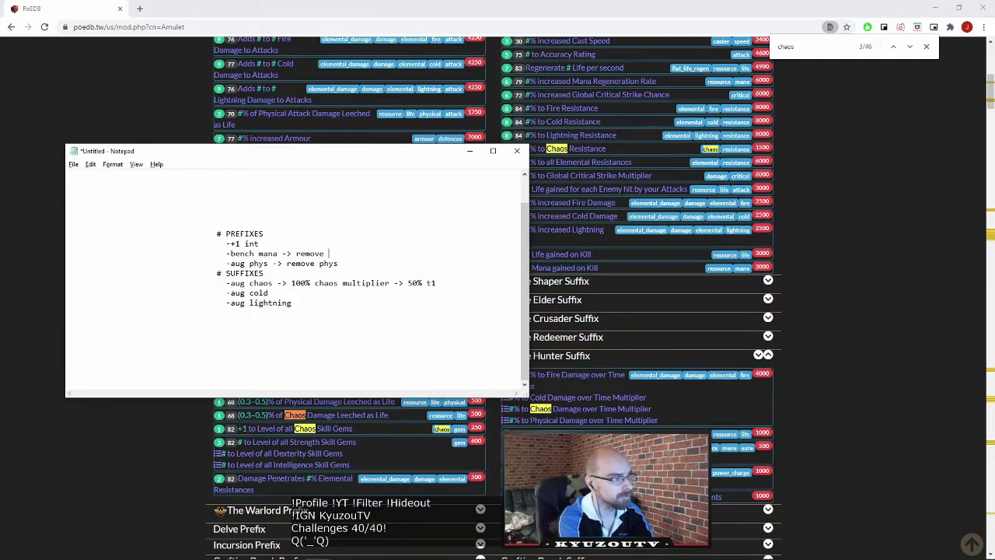
text( mana)
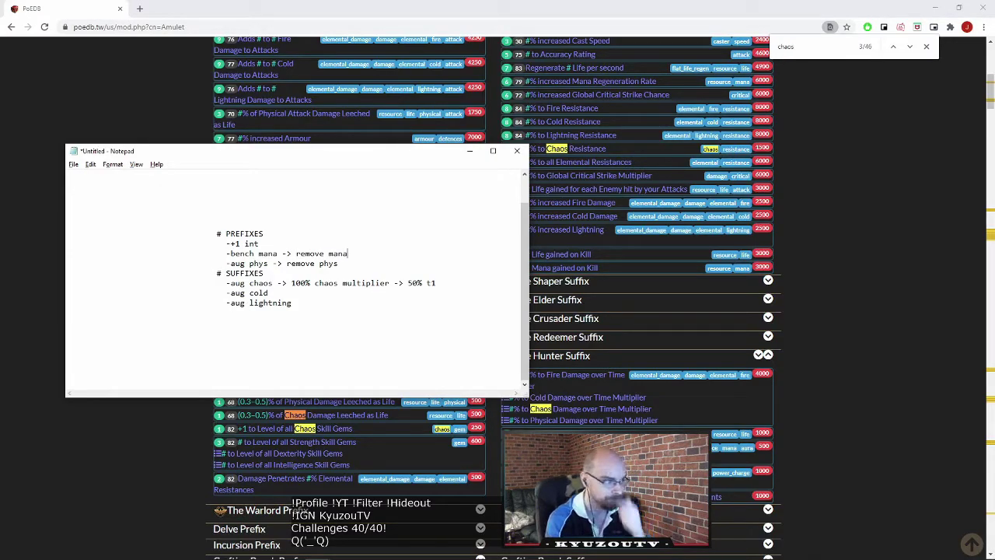
drag(343, 262, 231, 263)
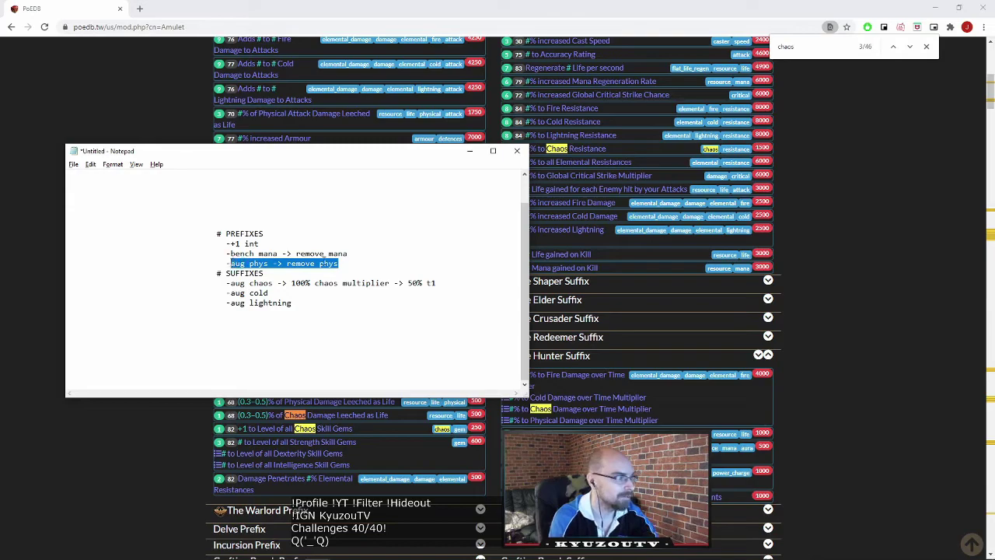
key(BackSpace)
double_click(337, 254)
drag(324, 254, 230, 253)
key(BackSpace)
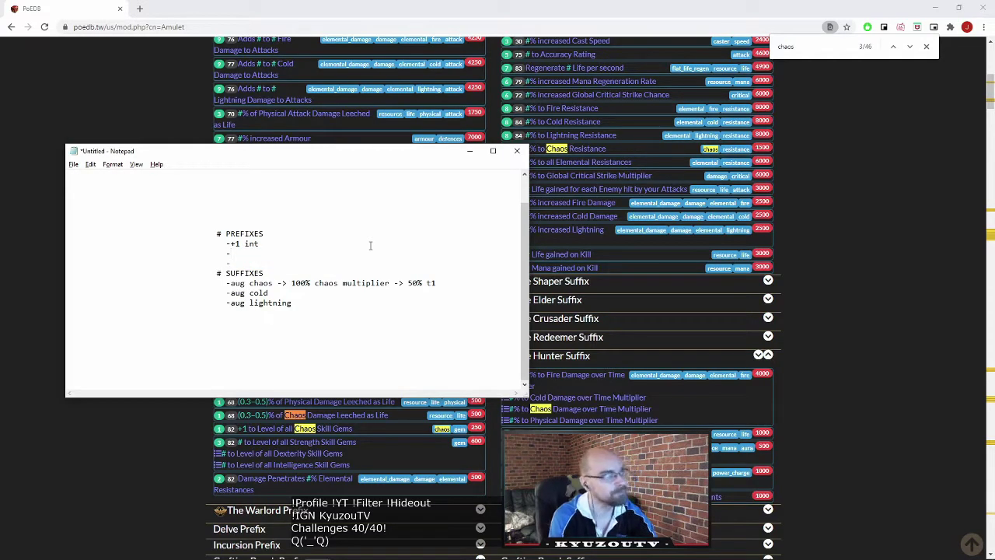
Search 'chaos' on the PoEDB page to check The Hunter Prefix mods, then return to Notepad
key(alt+Tab)
key(BackSpace)
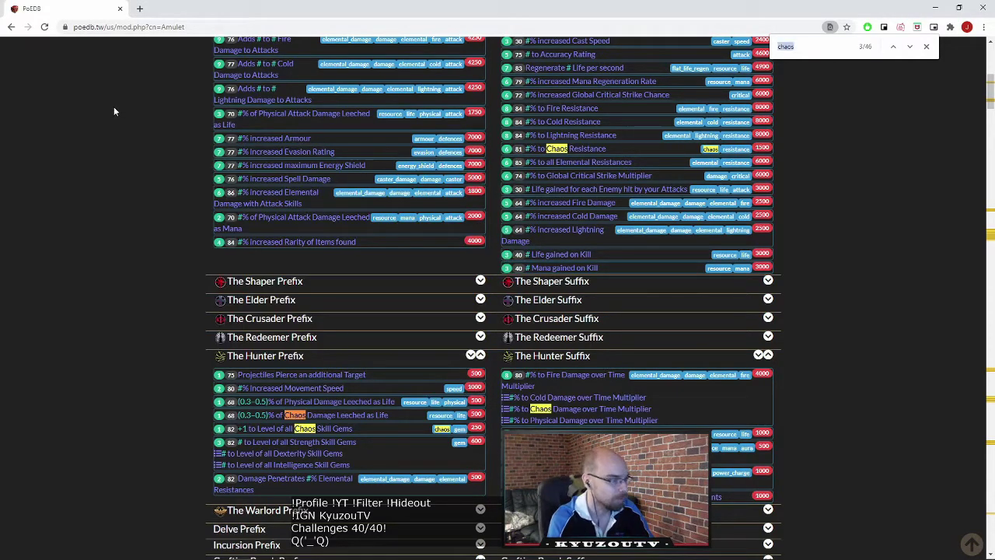
text(s)
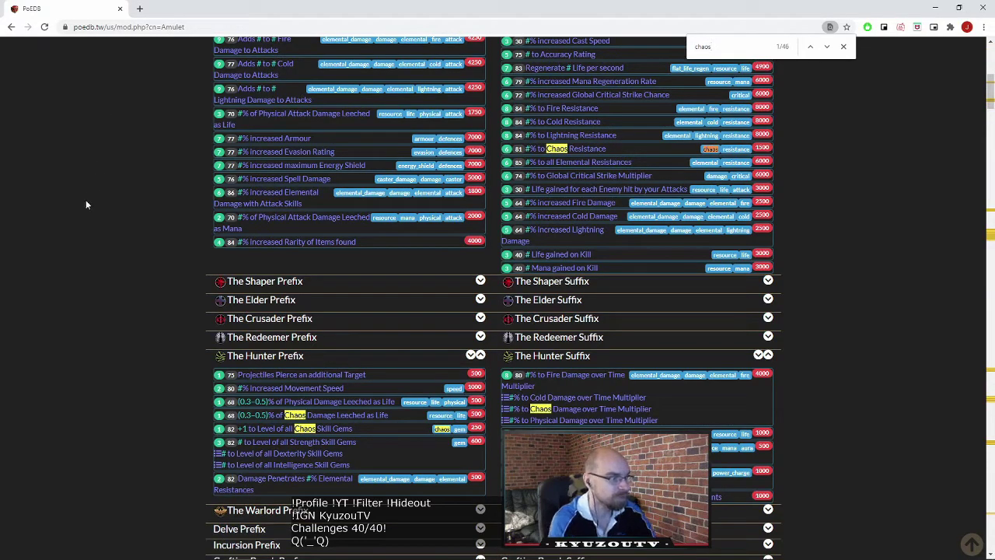
scroll(89, 222, down, 3)
scroll(90, 223, up, 5)
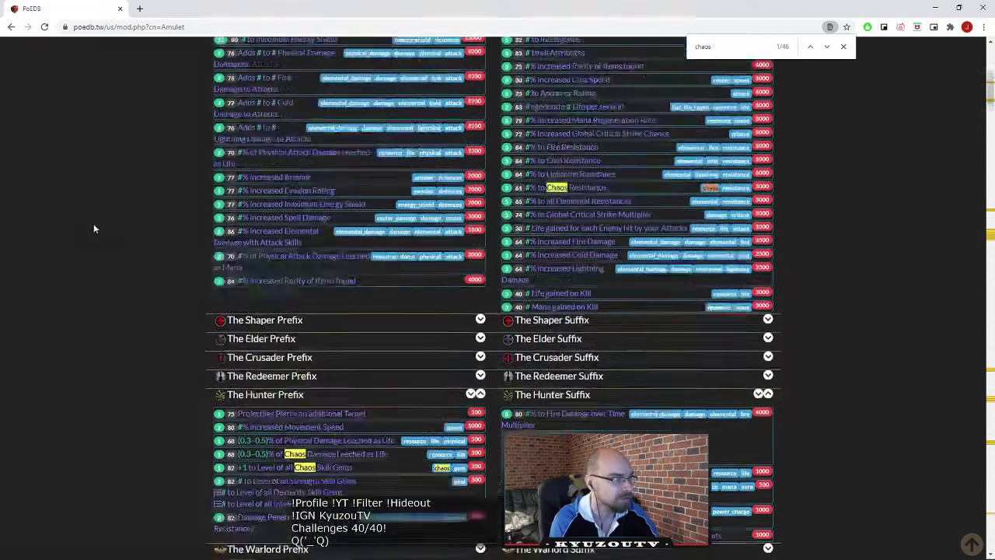
scroll(94, 224, down, 5)
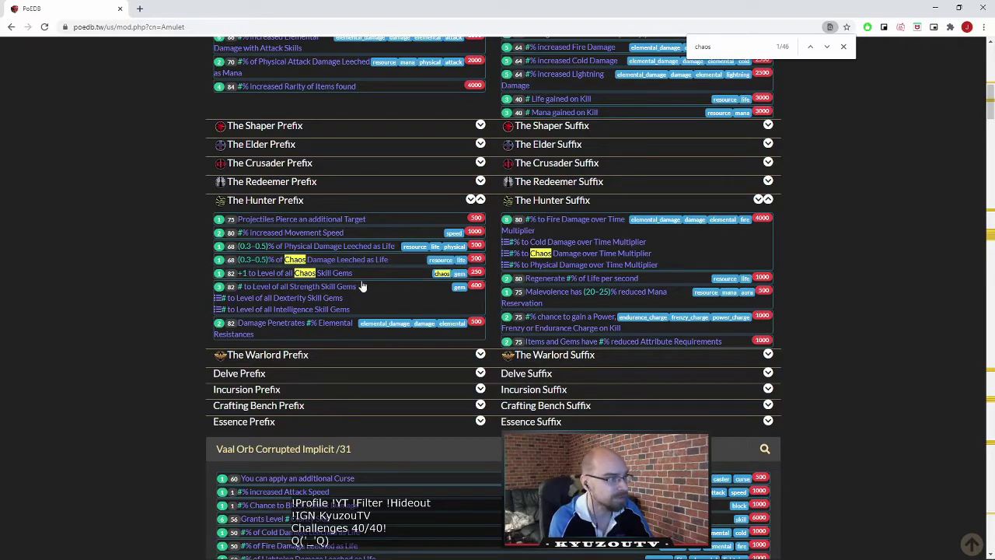
key(alt+Tab)
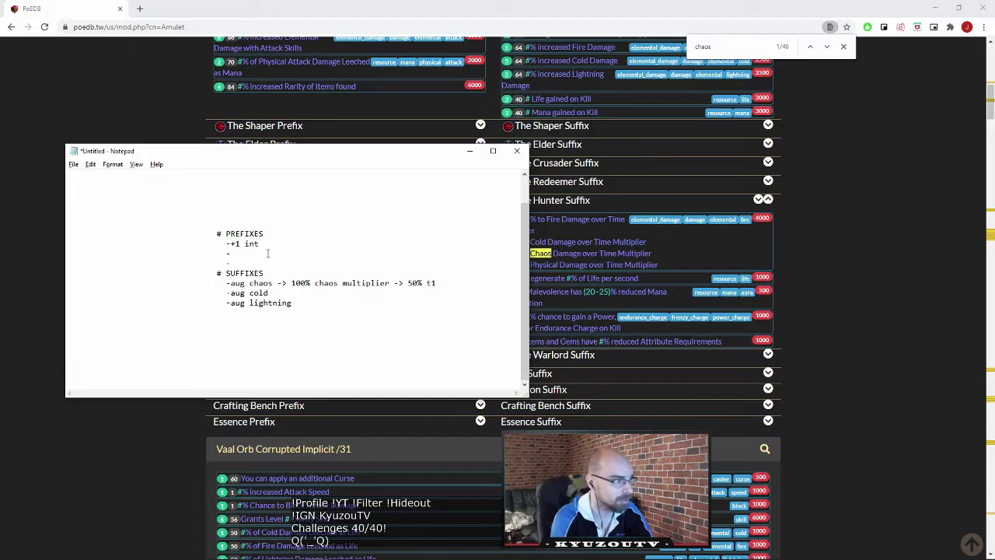
Write 'aug chaos -> chaos leech' and 'aug chaos -> 100% +1 to chaos skill gems' as prefixes
text(aug chaos )
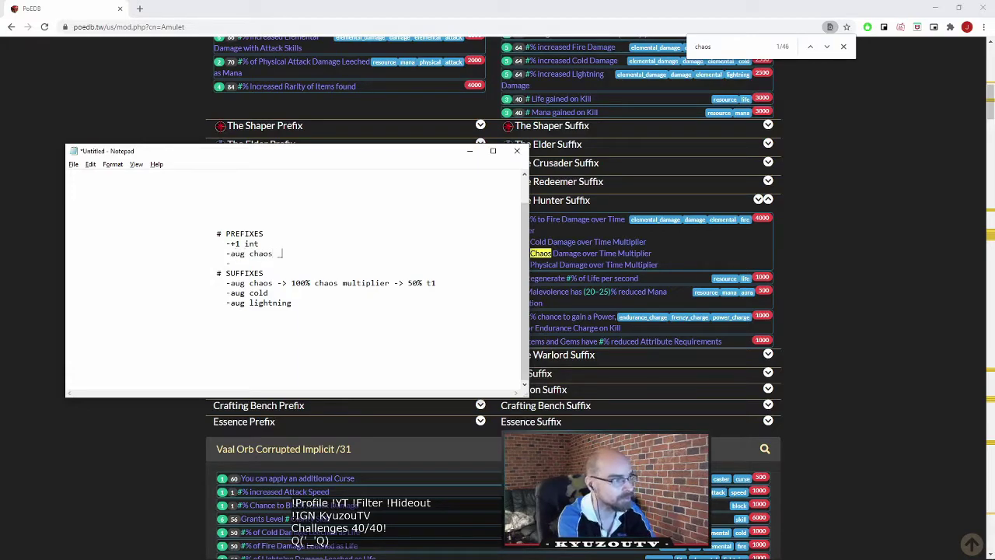
text(-> chaos leech   -)
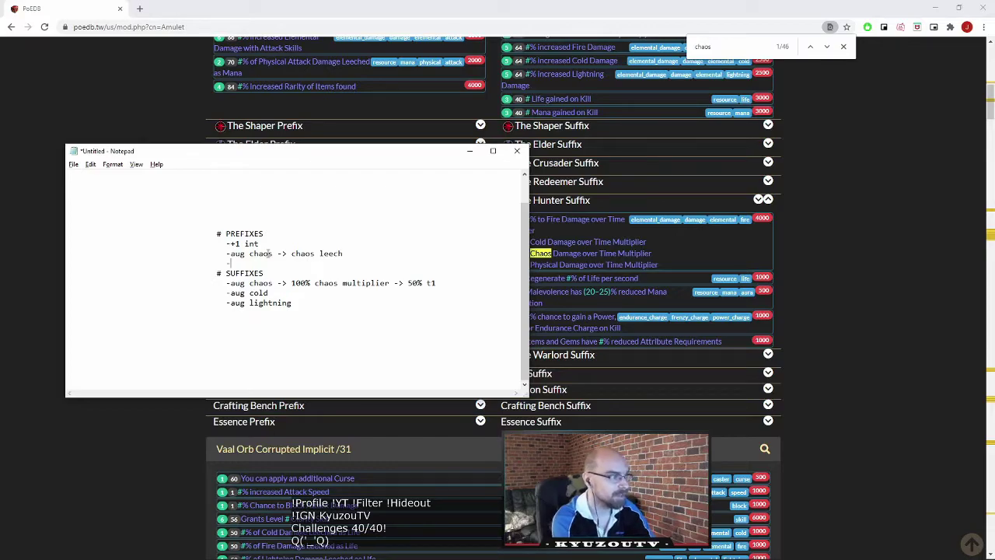
text(aug chaos -> )
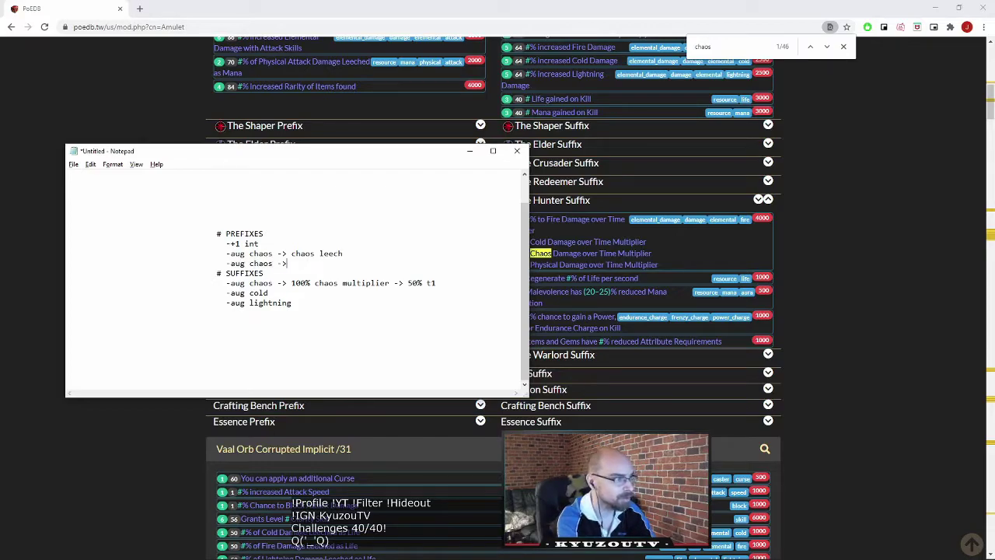
text(100%)
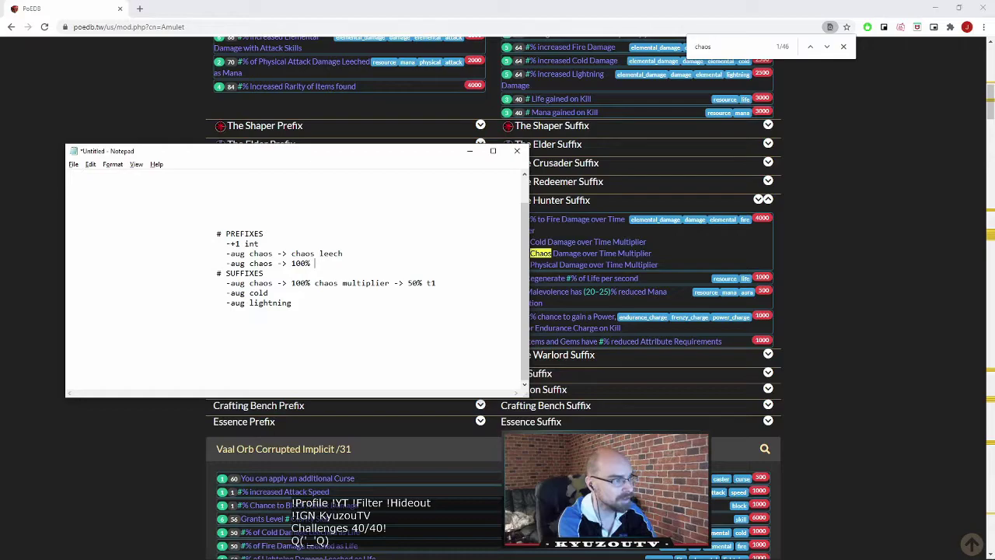
text( +1 to chaos skil lgem)
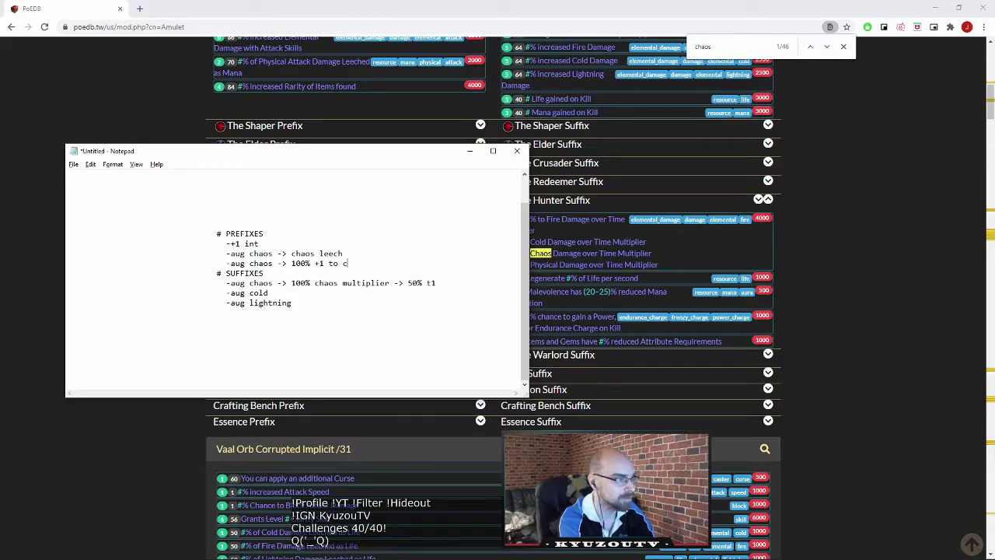
key(BackSpace)
key(BackSpace)
key(BackSpace)
key(BackSpace)
key(BackSpace)
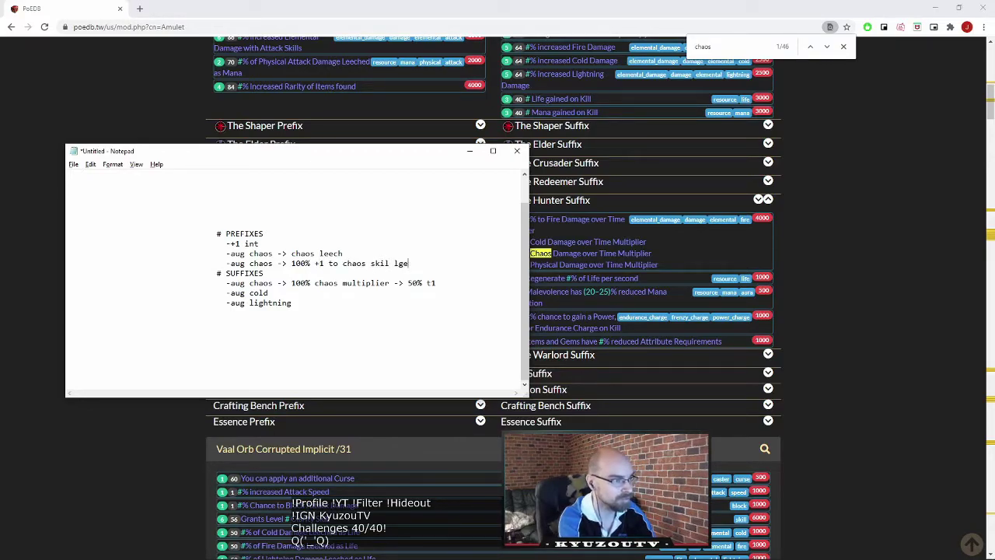
text(l gems)
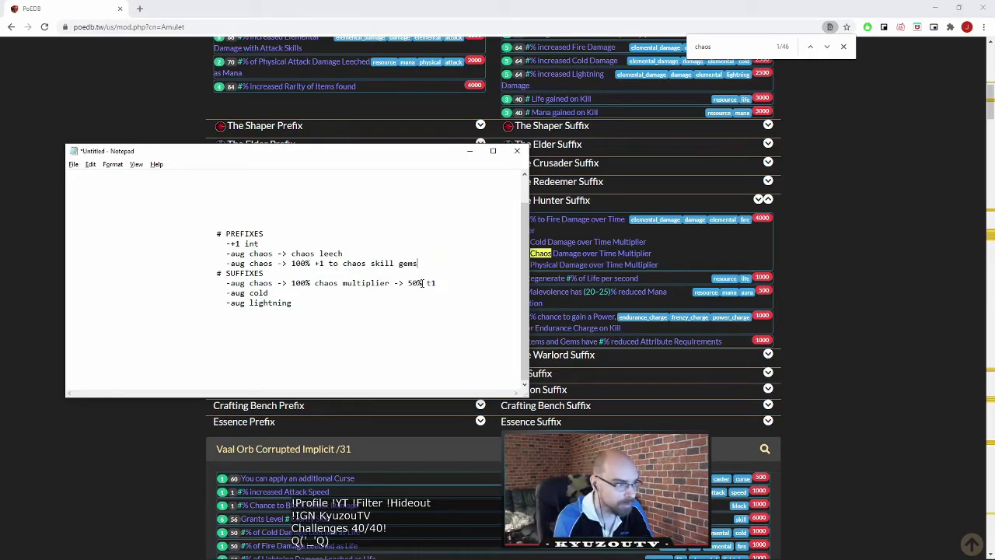
drag(428, 265, 105, 253)
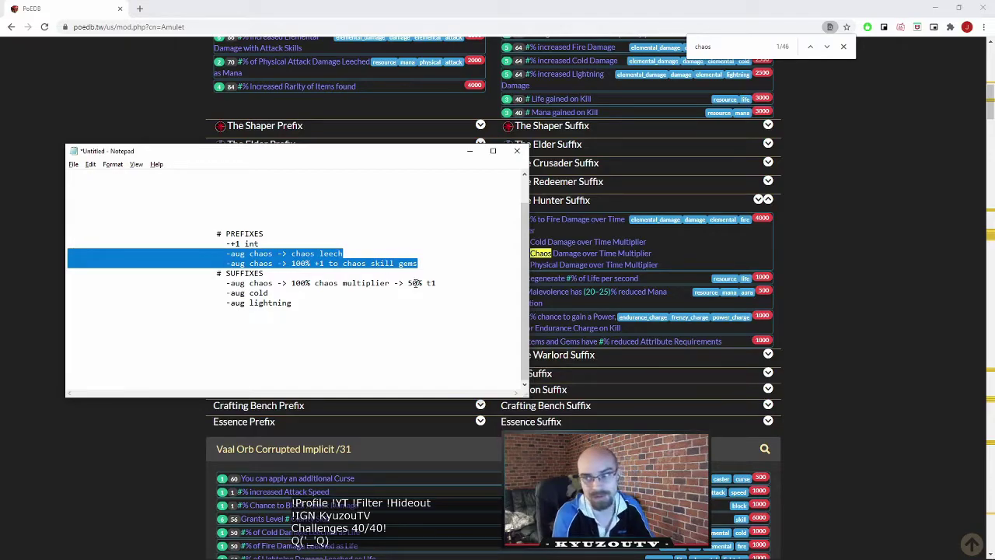
Check the Hunter chaos leech mod details, then replace that prefix line with 'life / ES'
click(834, 275)
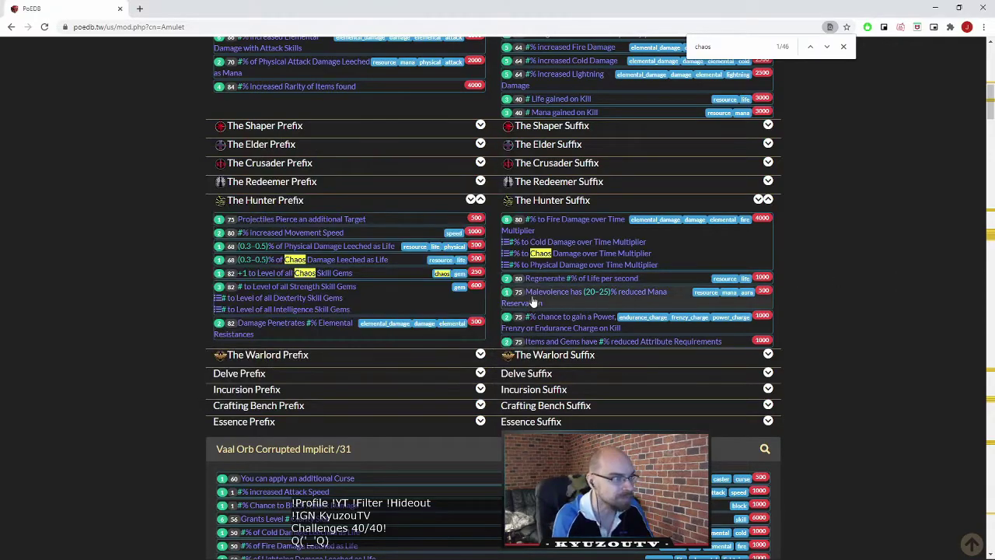
click(372, 259)
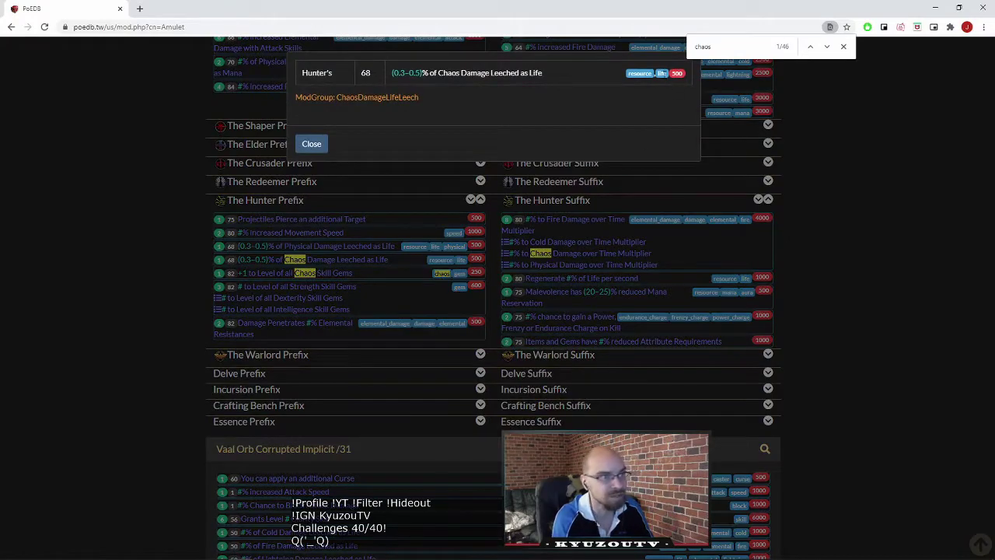
key(alt+Tab)
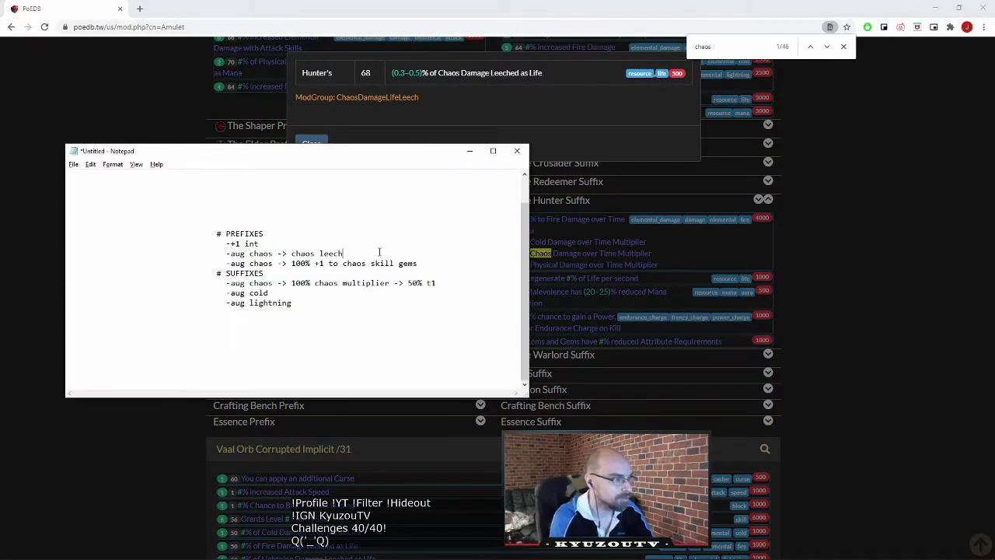
text(->)
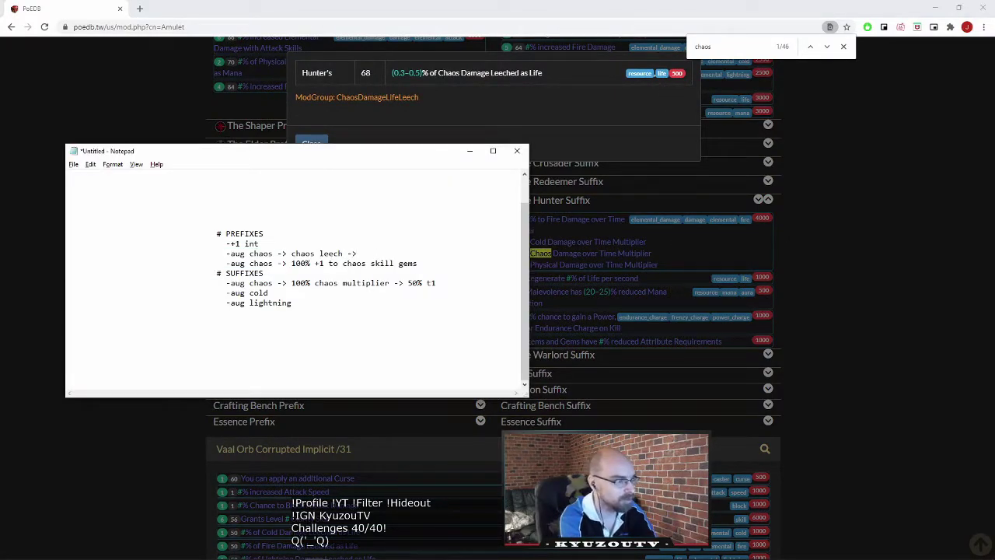
text( remove life)
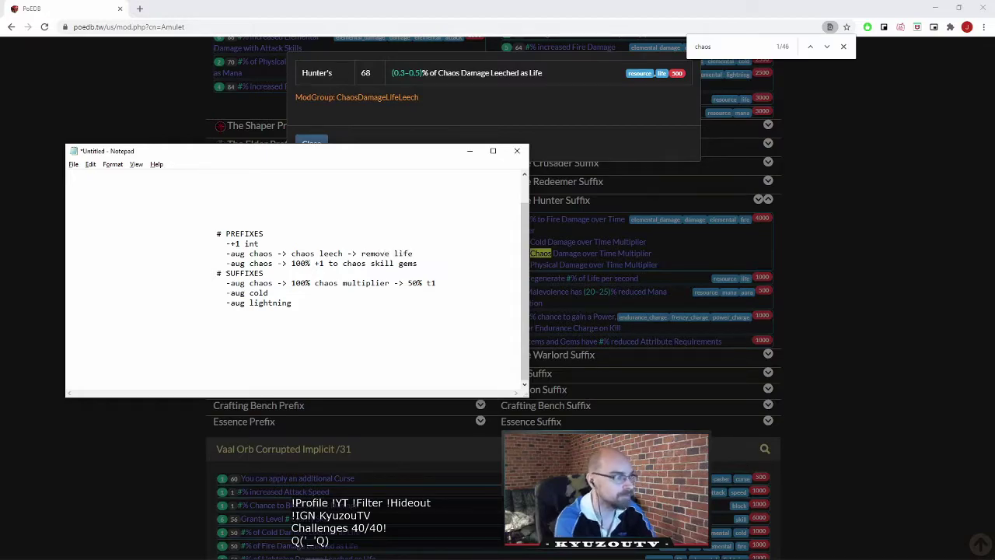
drag(425, 254, 230, 253)
key(BackSpace)
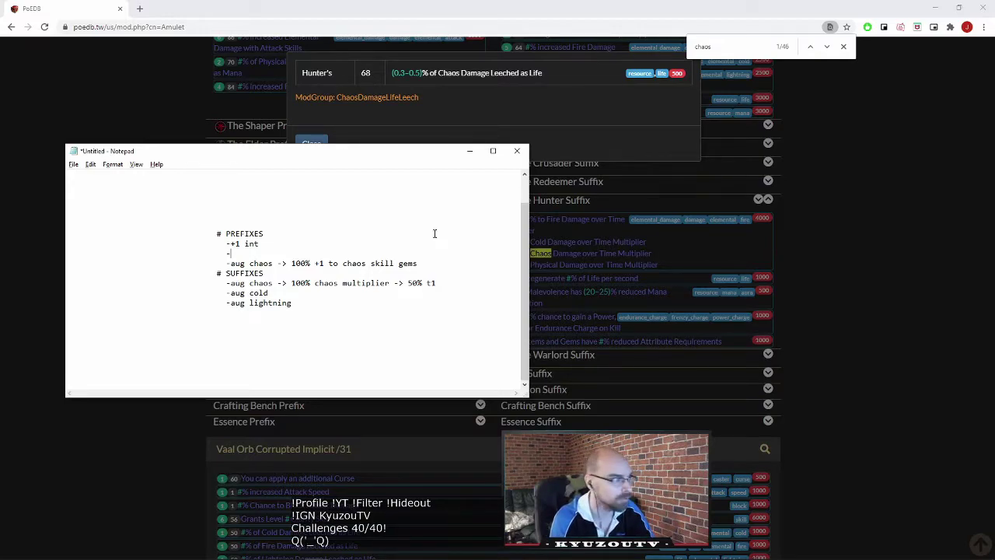
text(life / ES)
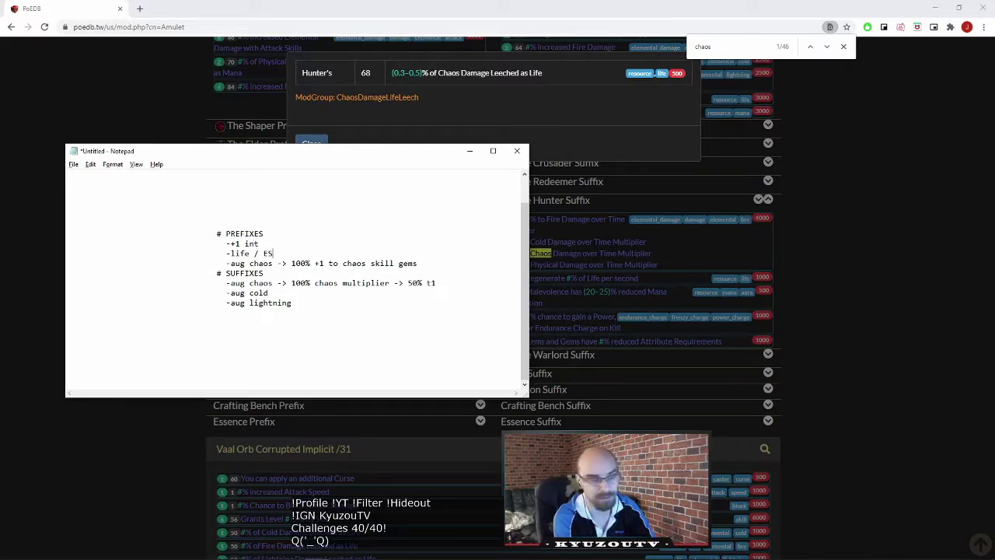
key(shift+Left)
key(shift+Left)
key(shift+Left)
key(shift+Left)
key(shift+Left)
key(shift+Left)
key(shift+Left)
key(shift+Left)
key(shift+Left)
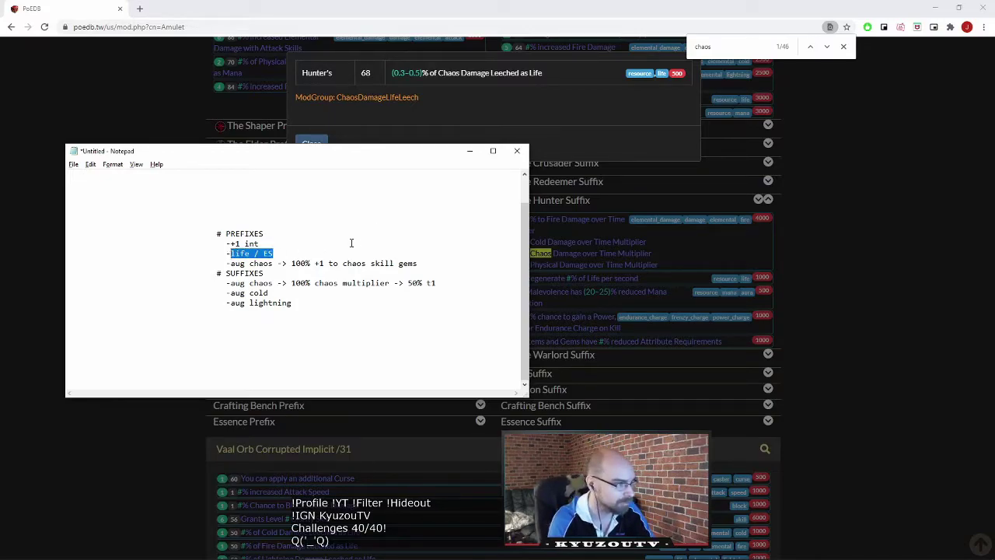
Show the finished amulet with +1 chaos and intelligence skill gems in-game, then close the inventory
key(alt+Tab)
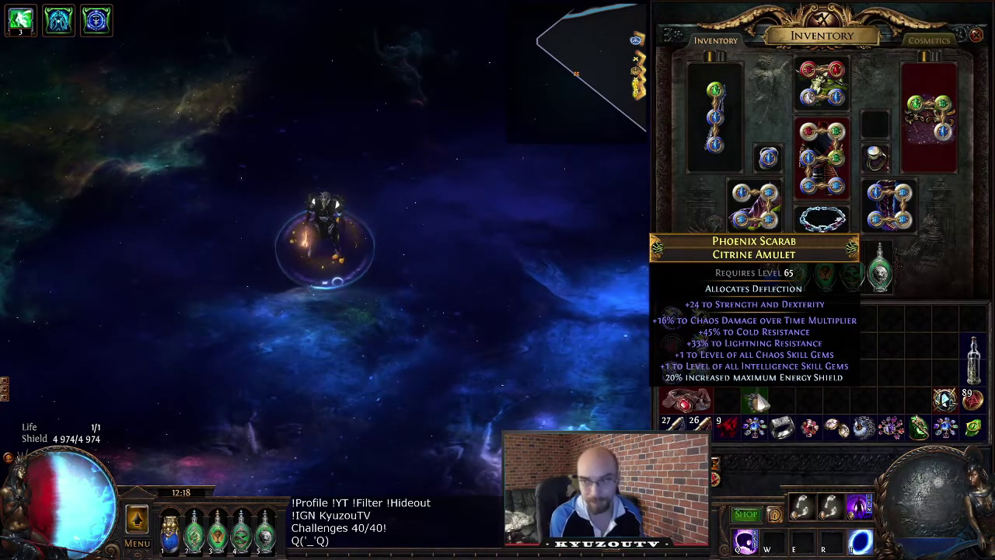
key(i)
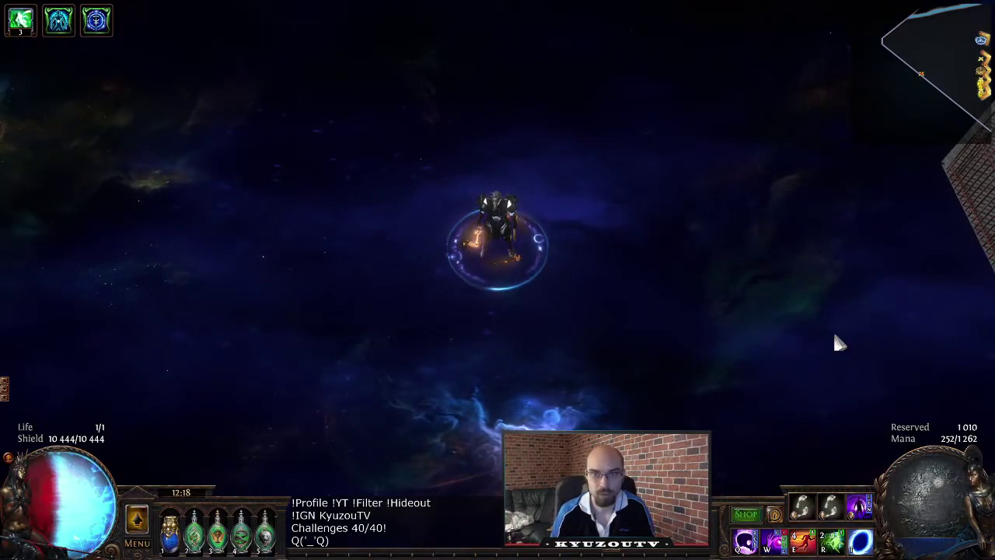